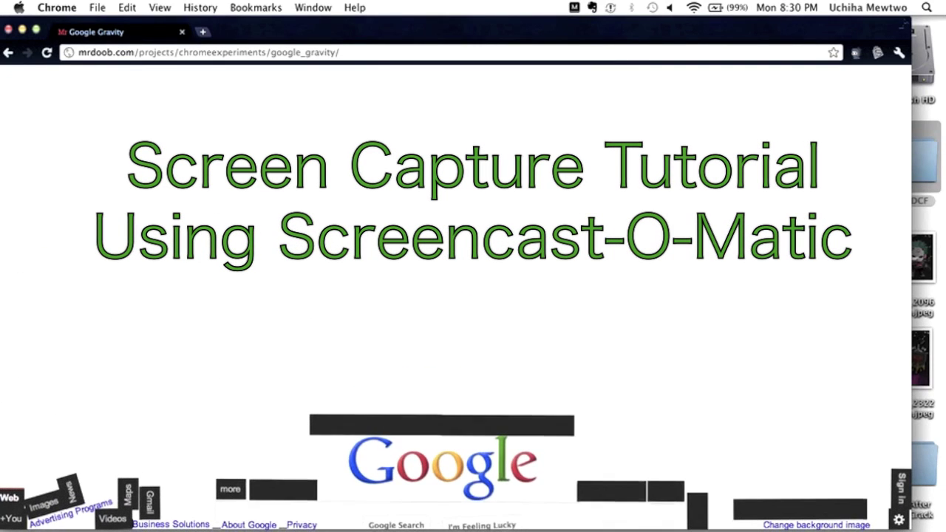
Step: Expand the browser to full screen and open the Screencast-O-Matic website from the Google Gravity search results
drag(481, 467, 450, 306)
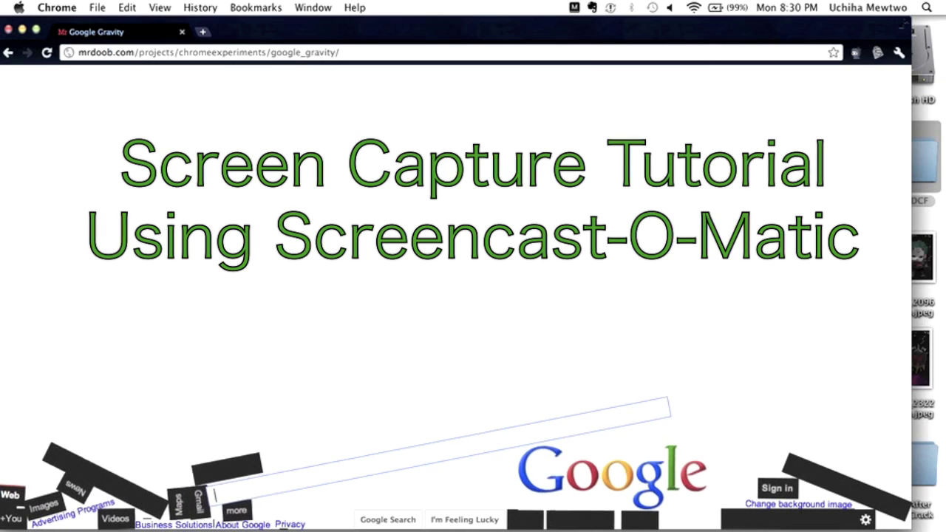
click(903, 24)
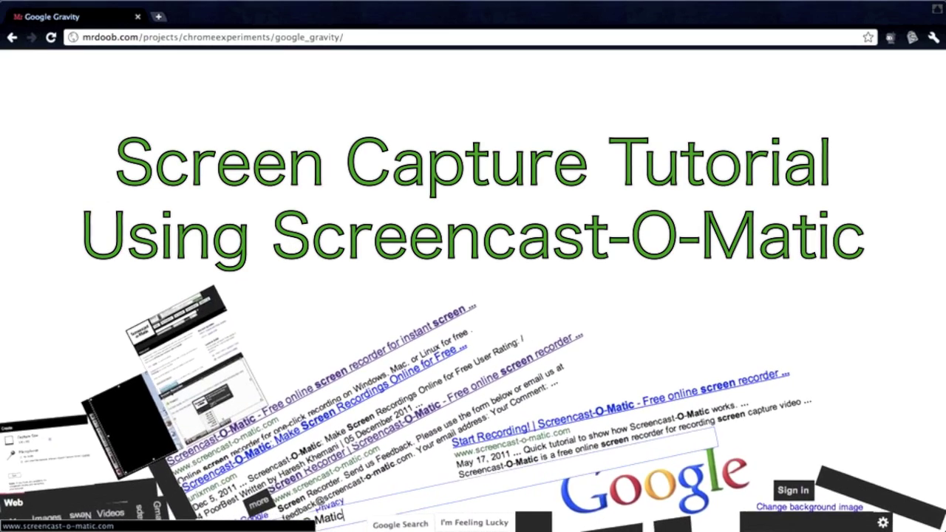
drag(327, 405, 615, 351)
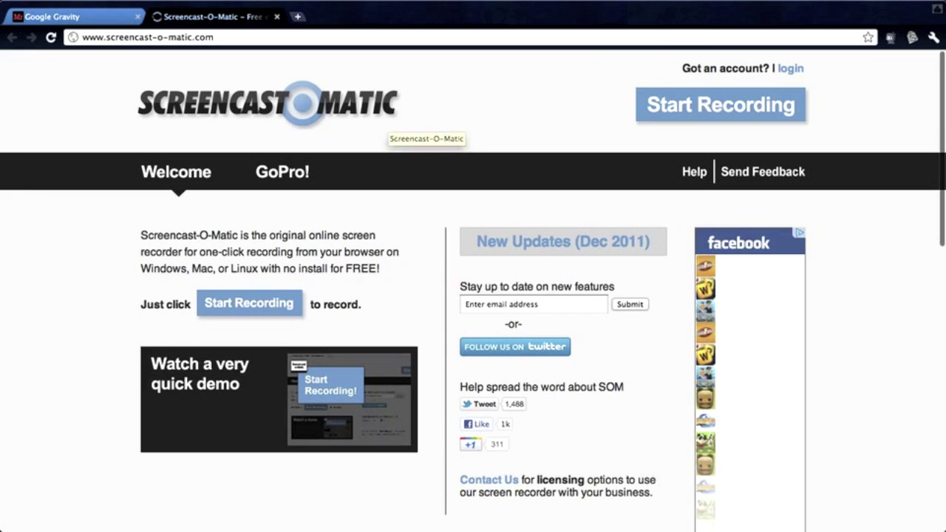
Step: Review the Screencast-O-Matic home page, including the feature table comparing the FREE and PRO plans
scroll(472, 291, down, 1)
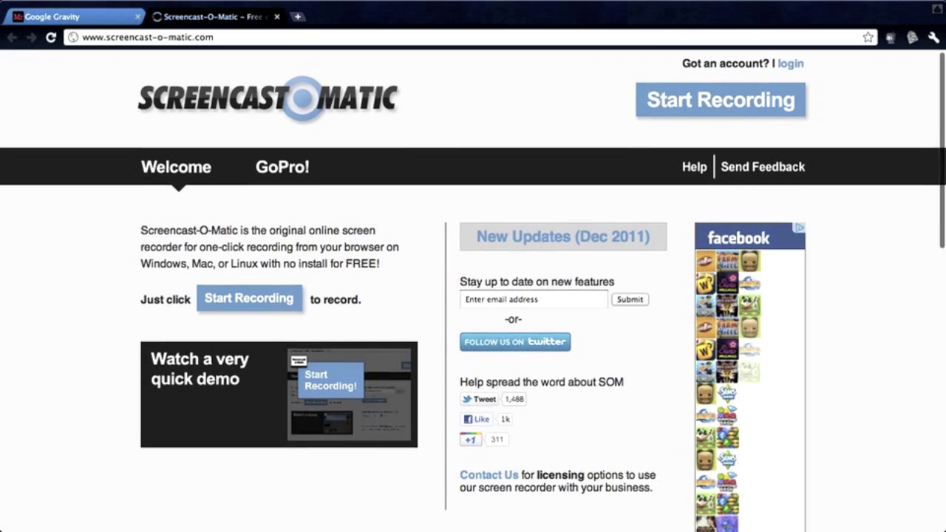
scroll(473, 290, down, 10)
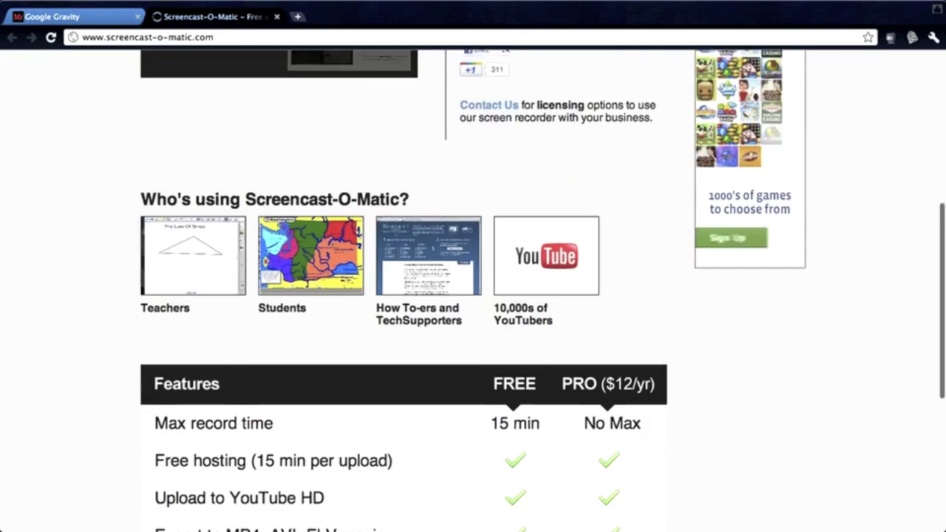
scroll(473, 290, down, 3)
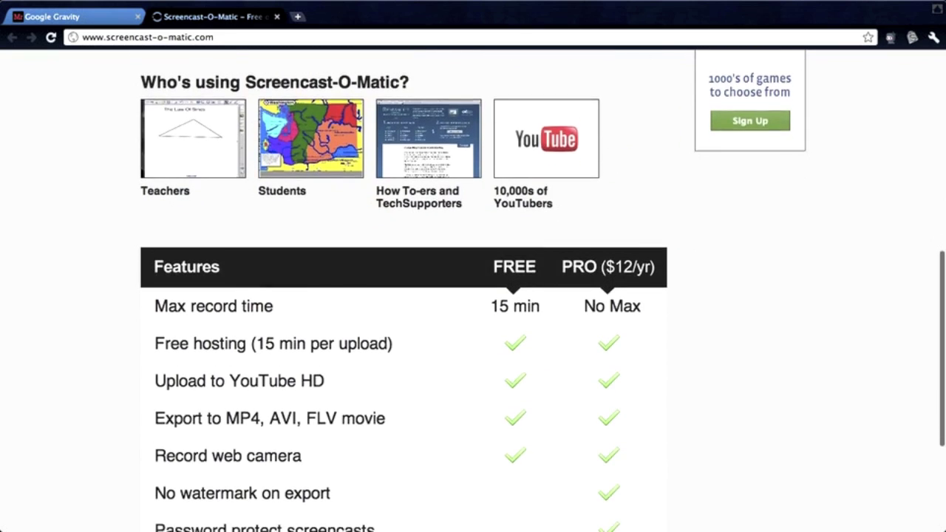
scroll(473, 290, down, 1)
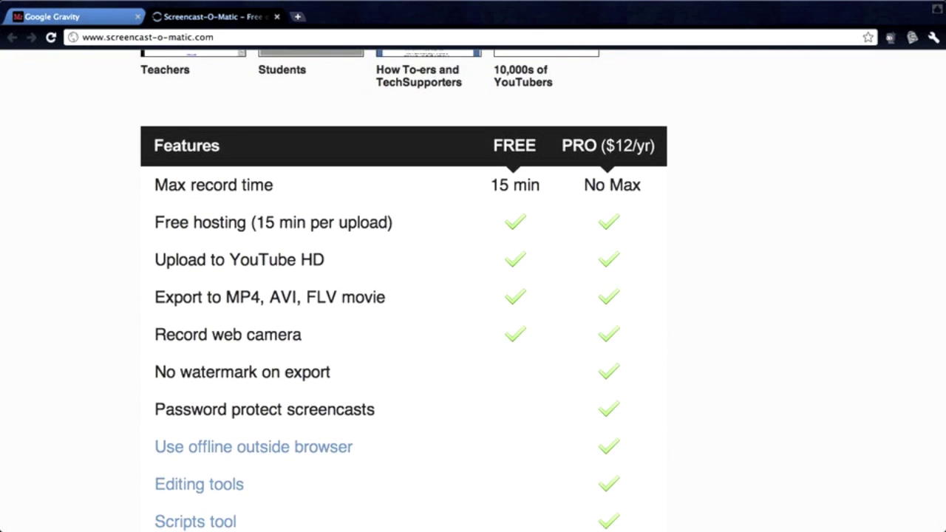
scroll(473, 290, down, 1)
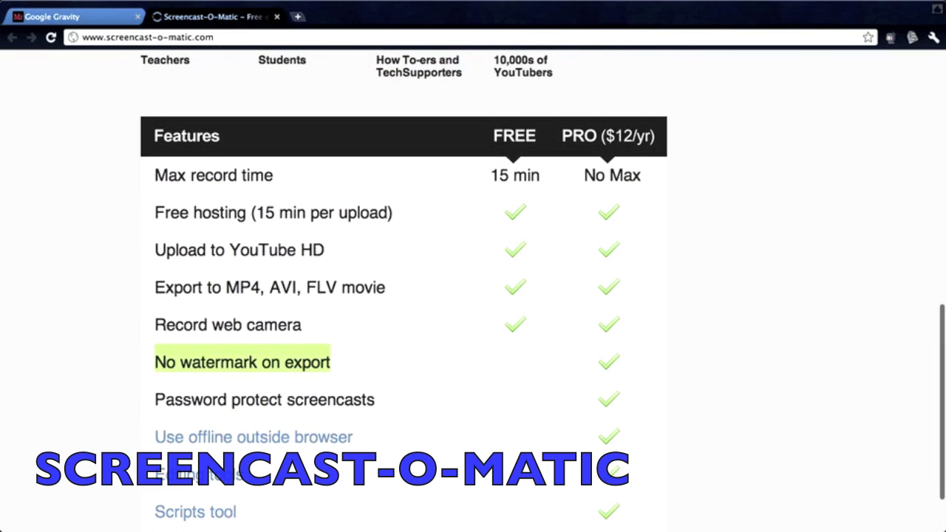
scroll(473, 296, up, 15)
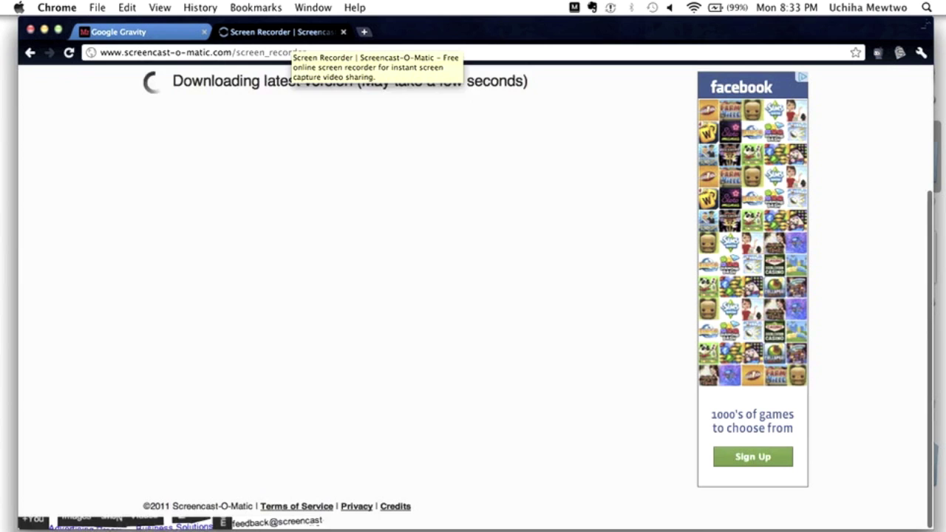
Step: Launch the Screencast-O-Matic recorder from the Screen Recorder page and move its capture frame toward the middle of the page
scroll(473, 295, up, 3)
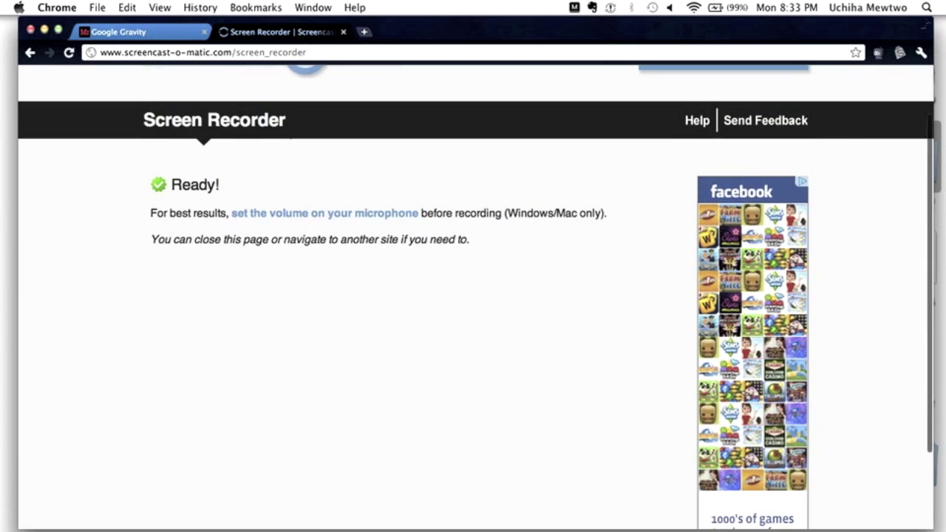
scroll(473, 295, up, 1)
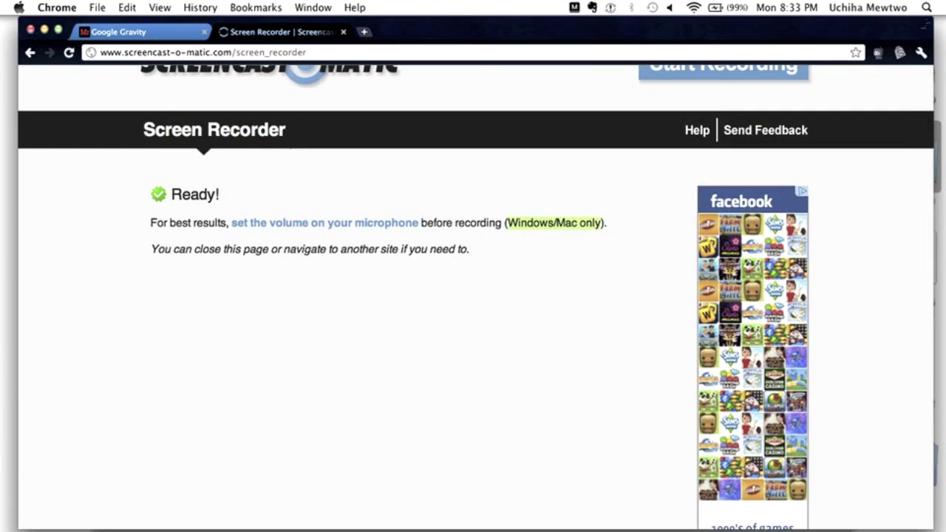
scroll(472, 295, down, 3)
scroll(473, 295, up, 5)
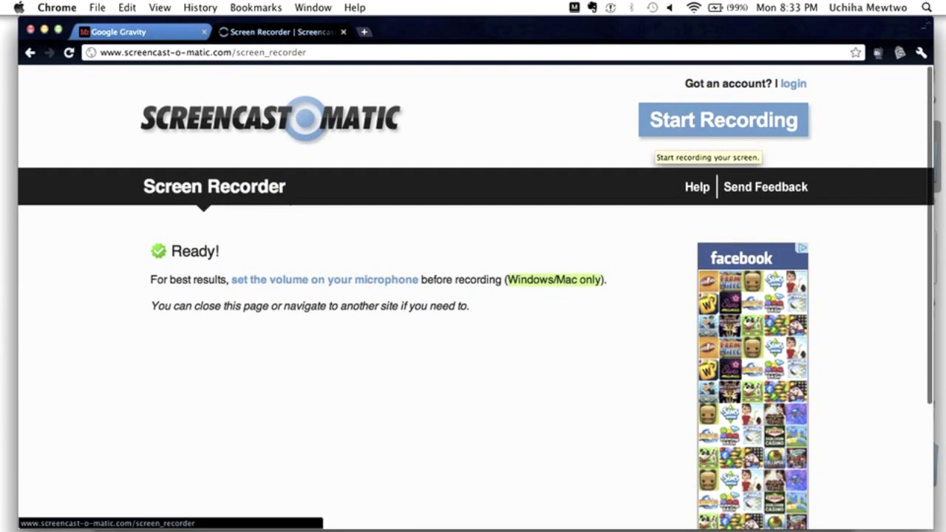
click(665, 130)
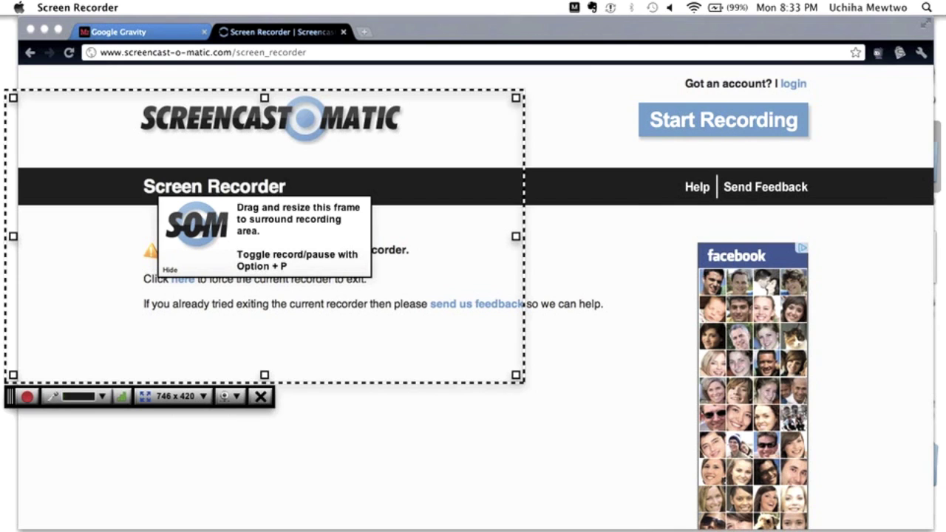
drag(11, 396, 261, 433)
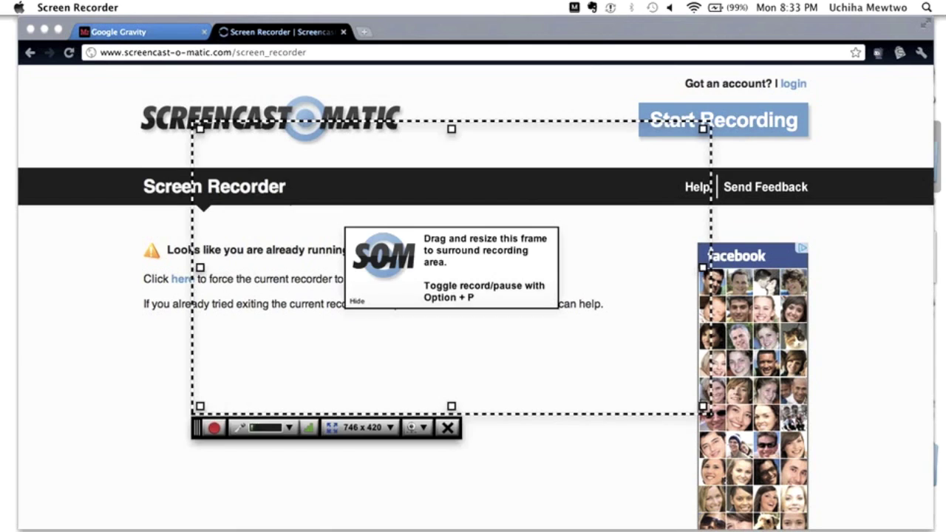
Step: Switch to the Facebook page and open the Ninja Saga app
click(427, 34)
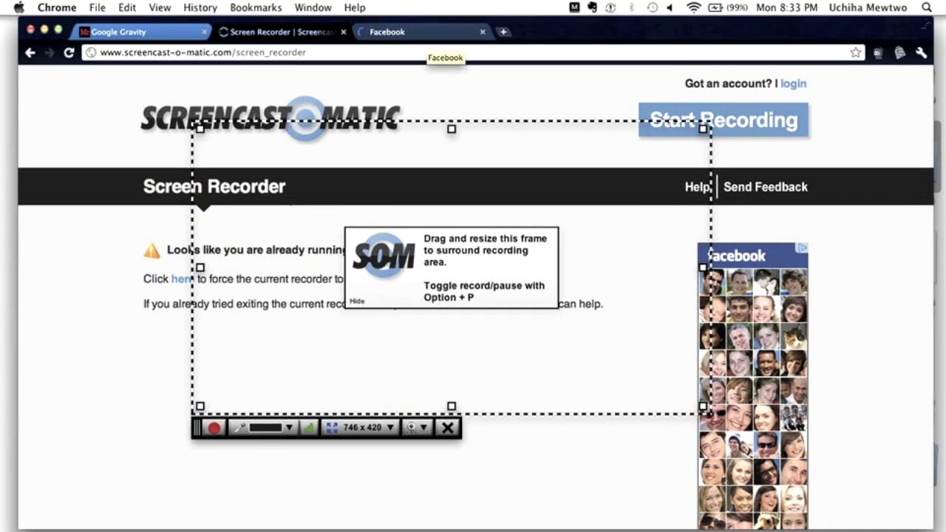
click(428, 33)
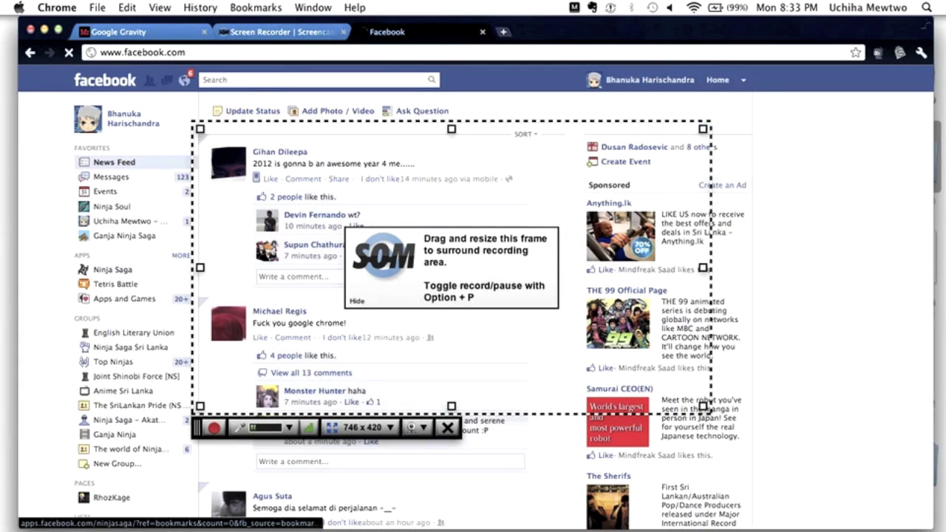
click(112, 269)
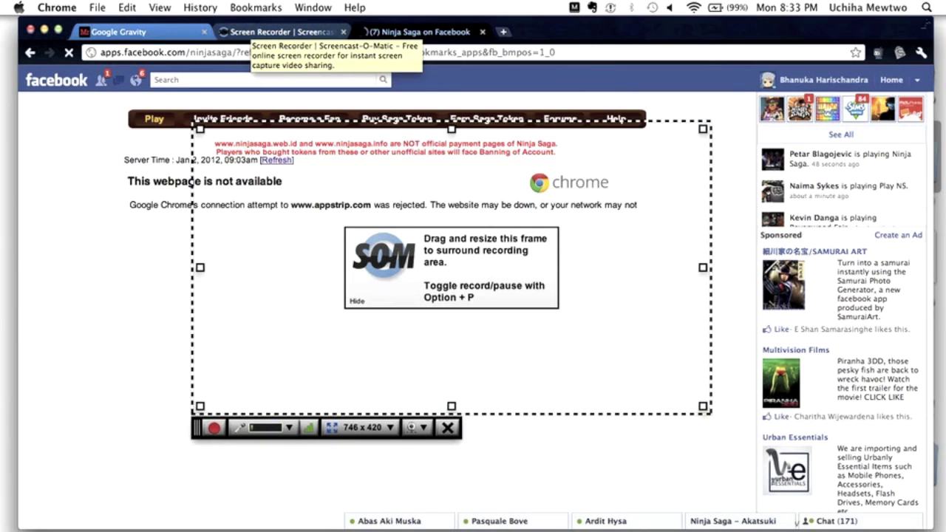
Step: Align the 746 x 420 capture frame with the Ninja Saga game area so it surrounds the whole game
drag(436, 260, 374, 297)
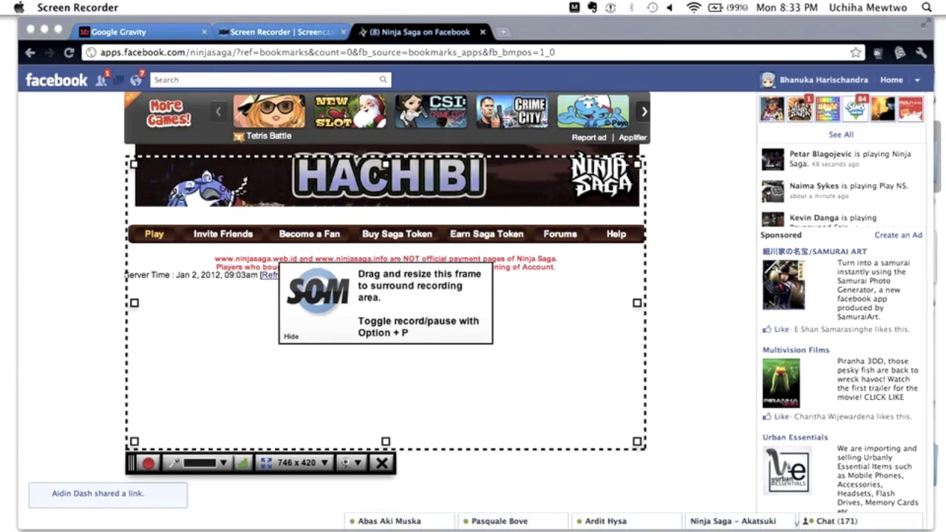
click(698, 296)
scroll(698, 295, down, 1)
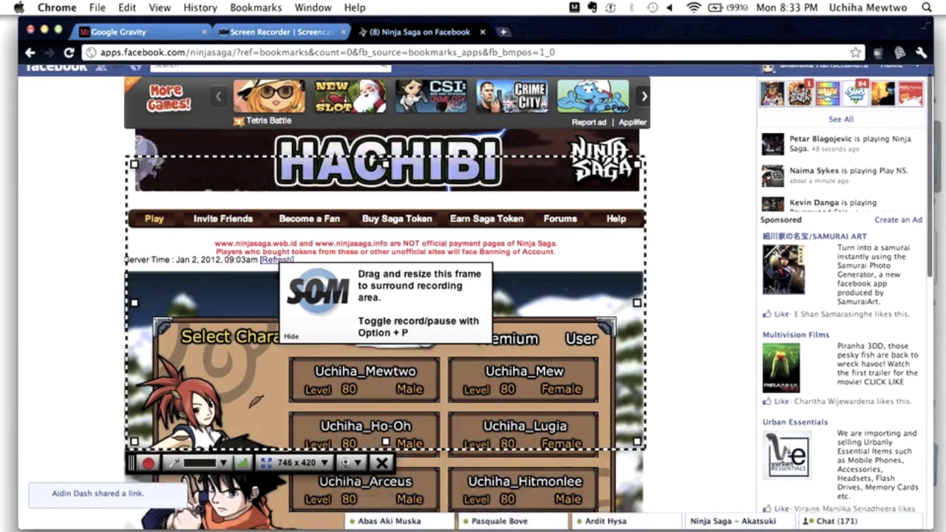
scroll(796, 517, down, 4)
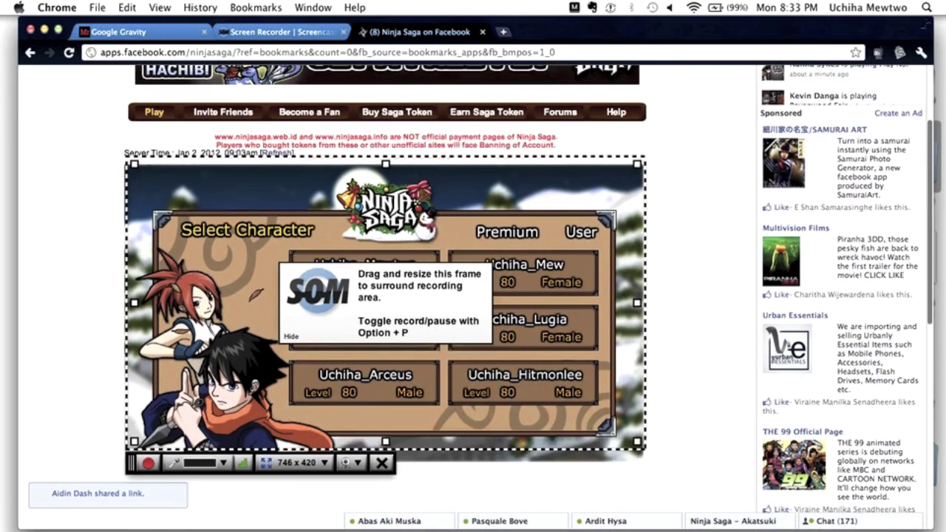
scroll(698, 296, down, 1)
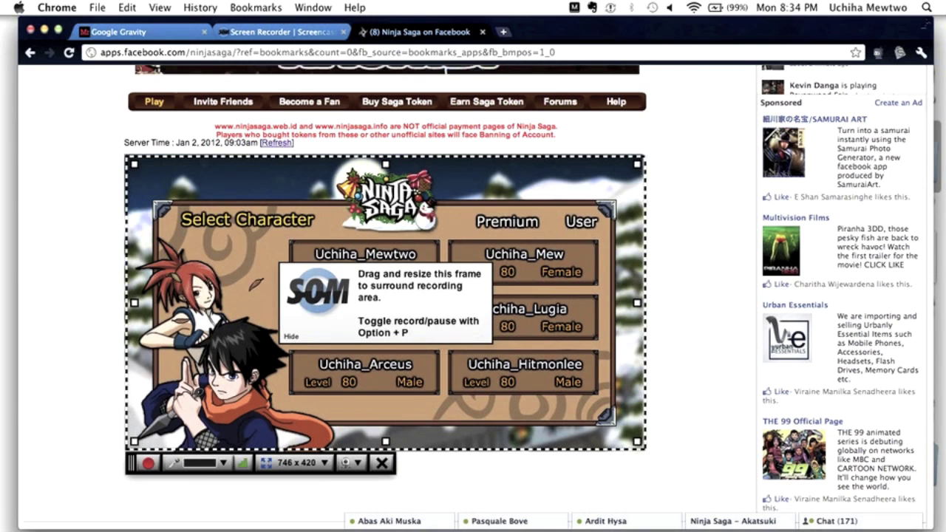
Step: Start recording the framed area and enter the game with the first listed character
key(alt+p)
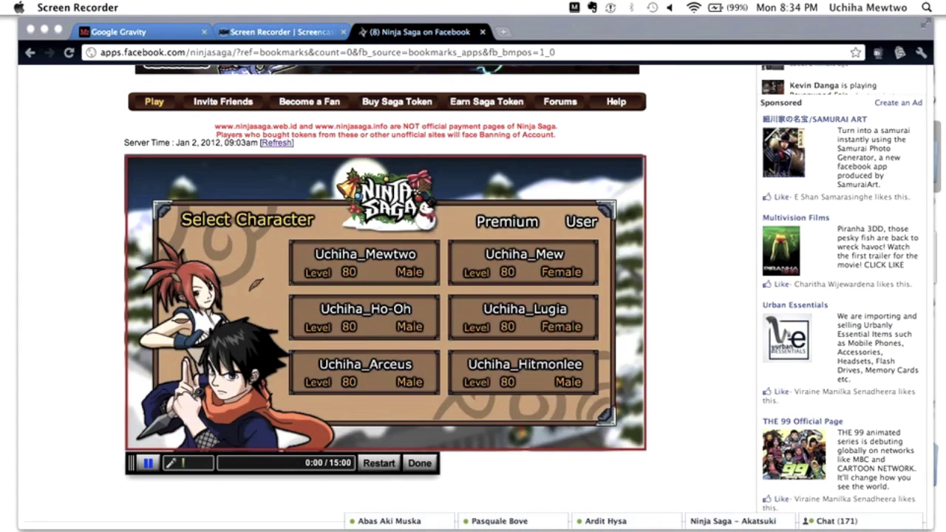
click(364, 263)
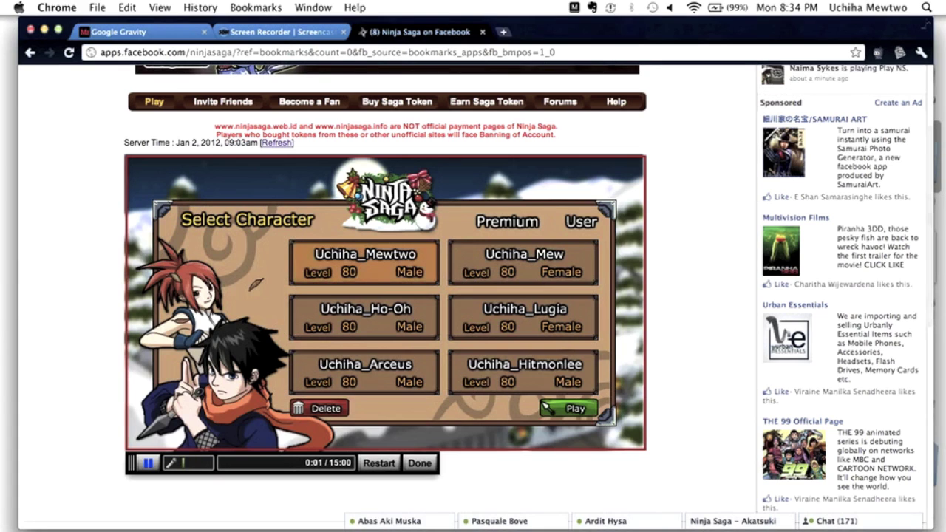
click(569, 409)
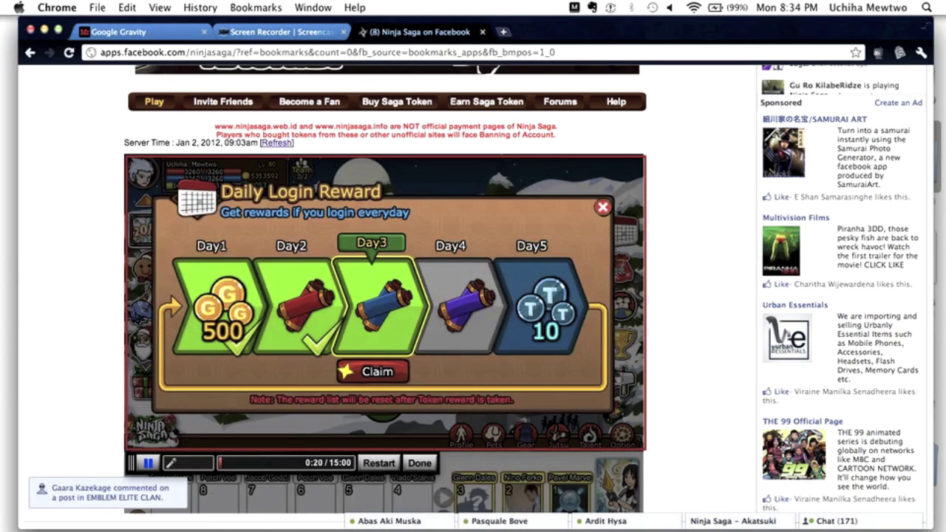
Step: Claim the Day 3 login reward, then view the character's profile and return to the village map
click(372, 371)
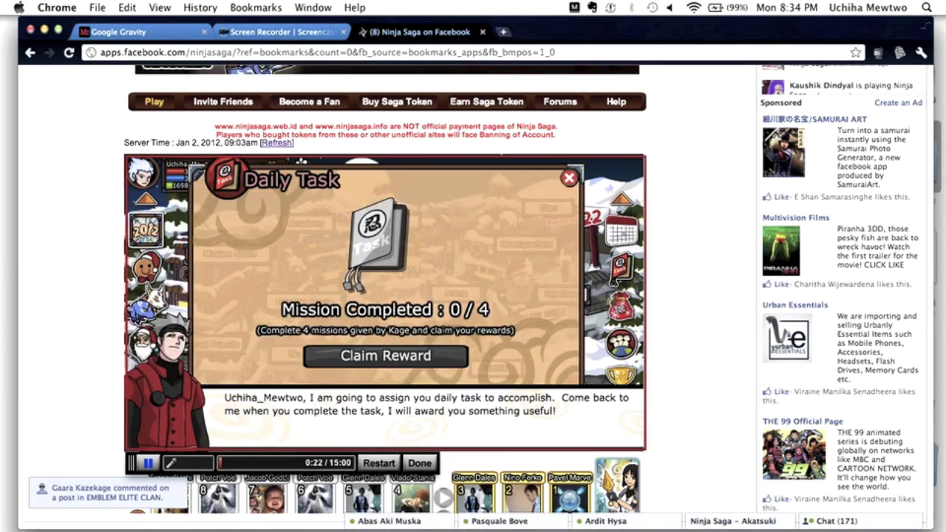
click(569, 178)
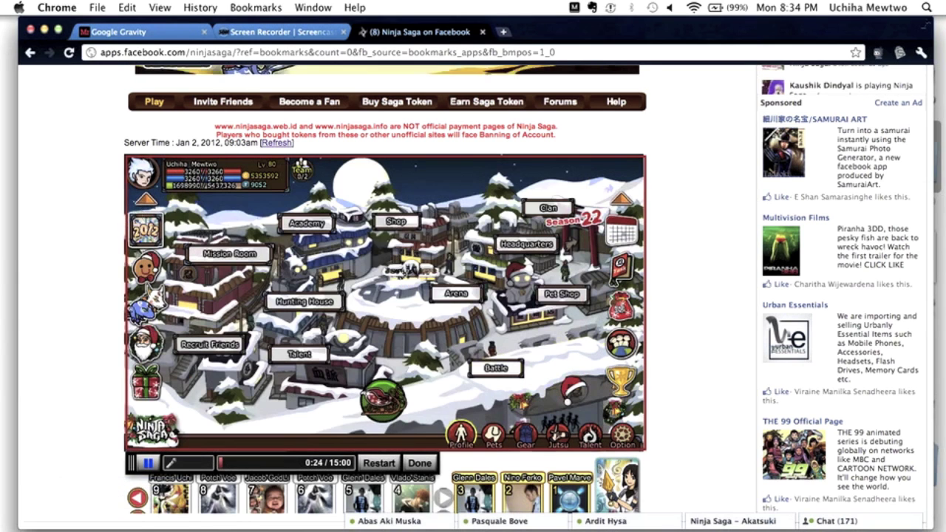
click(461, 435)
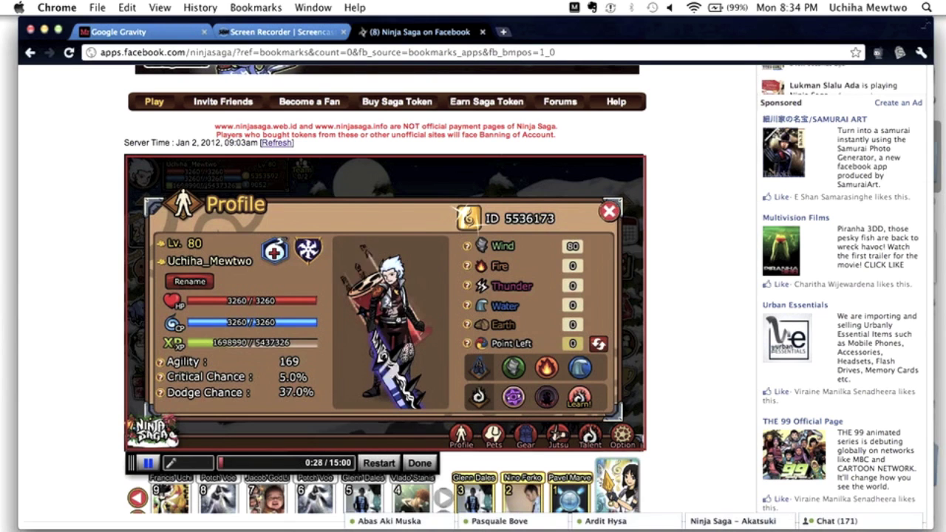
click(609, 211)
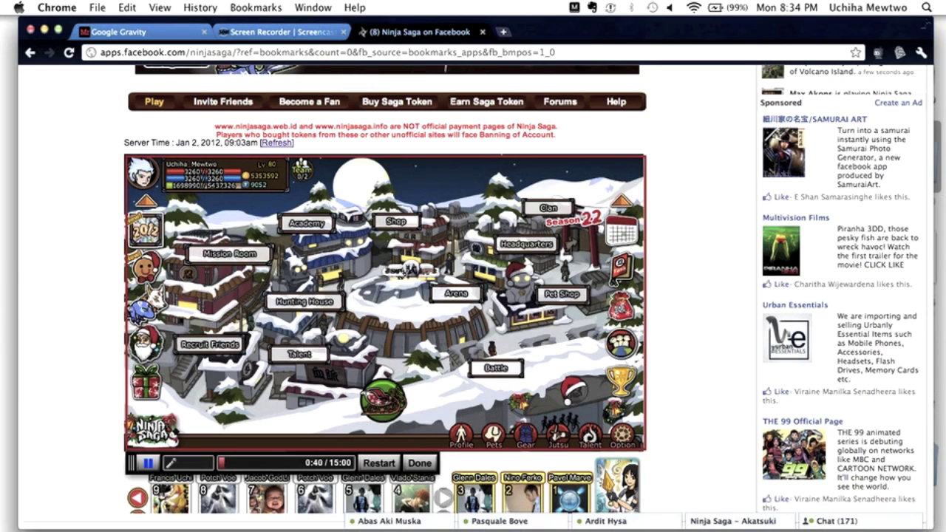
Step: Finish the recording and discard it from the preview, confirming deletion of its files
click(420, 463)
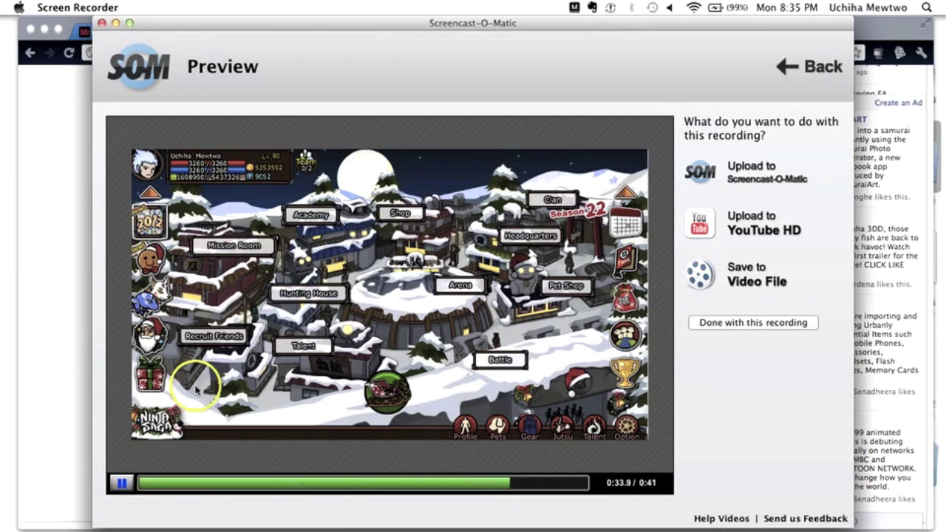
click(752, 322)
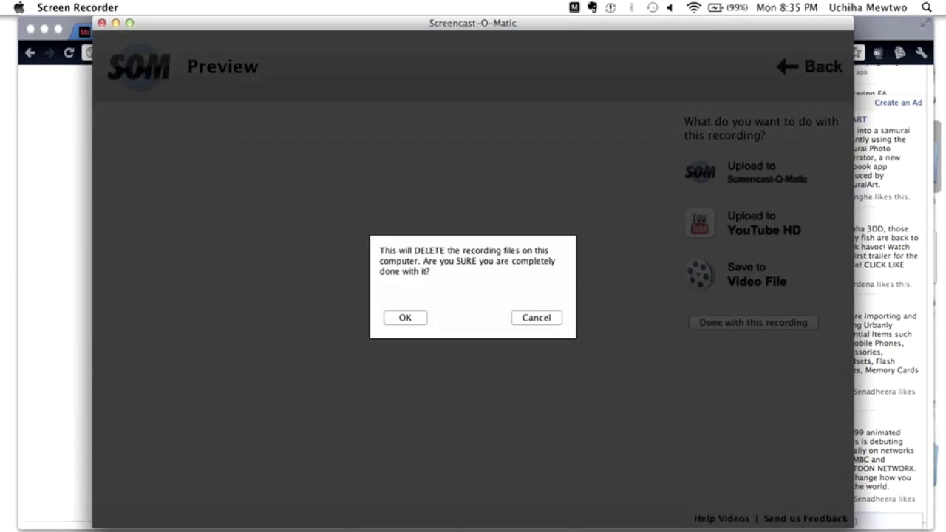
click(405, 317)
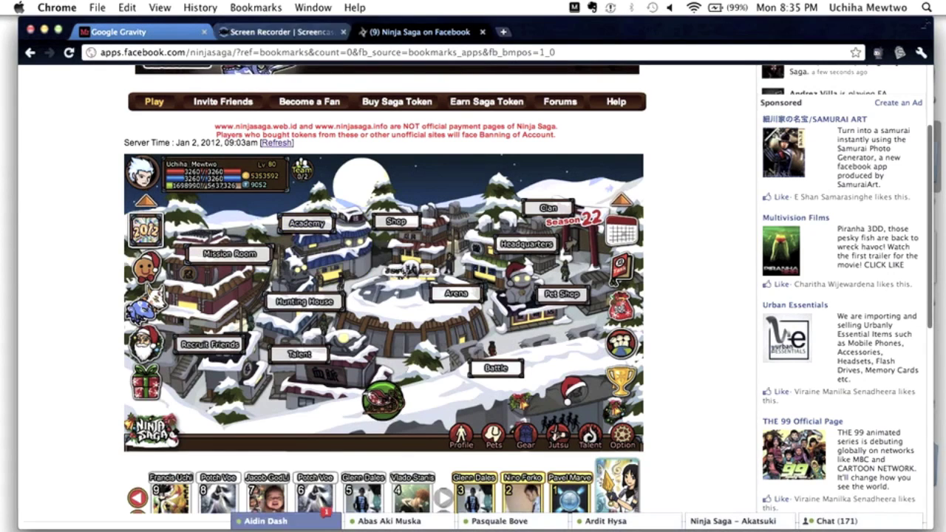
Step: Return to the Ninja Saga page and turn off Facebook chat availability
click(280, 32)
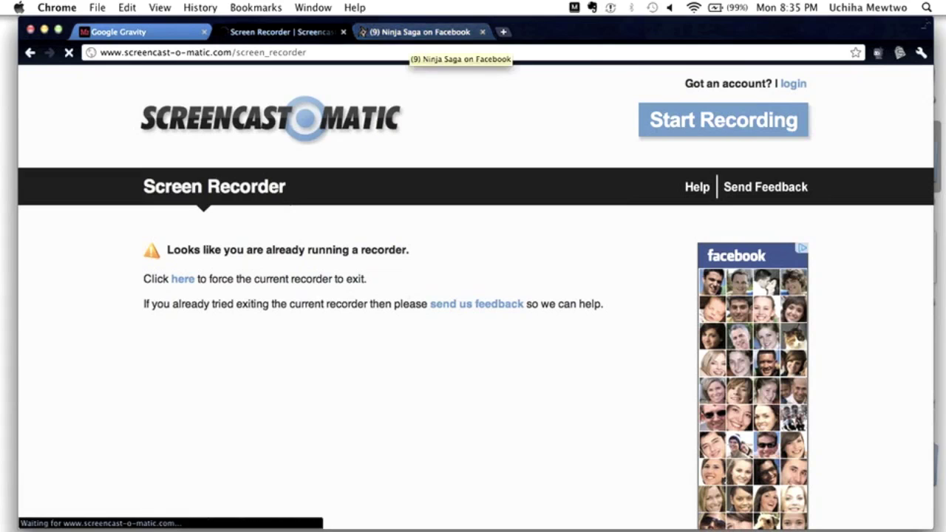
click(412, 32)
click(836, 521)
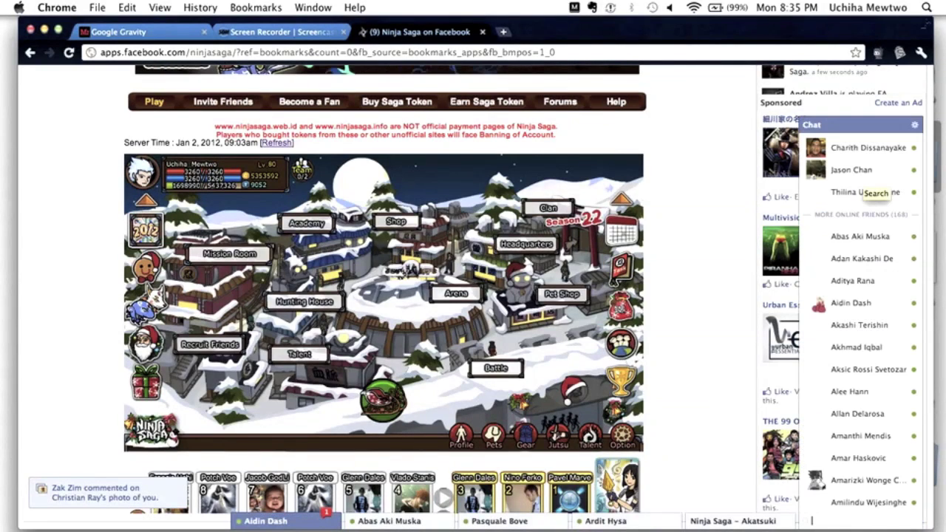
click(915, 125)
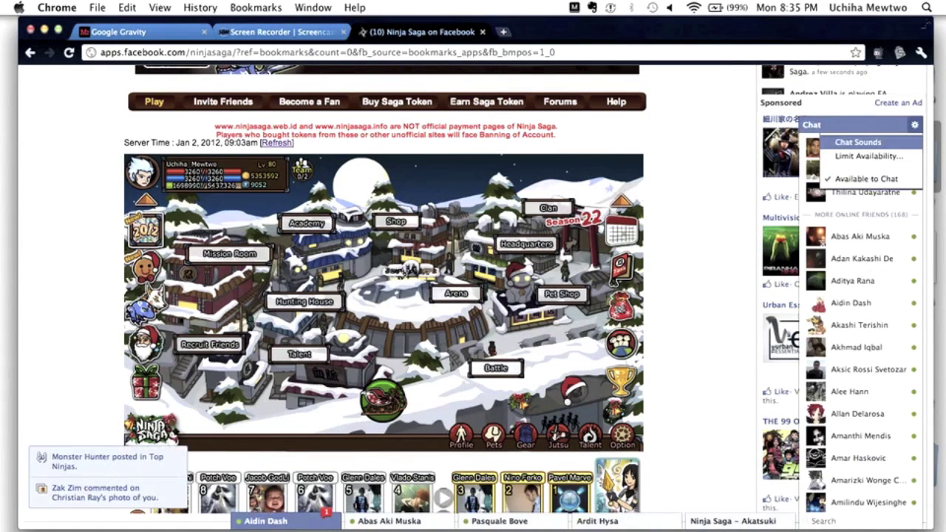
click(866, 179)
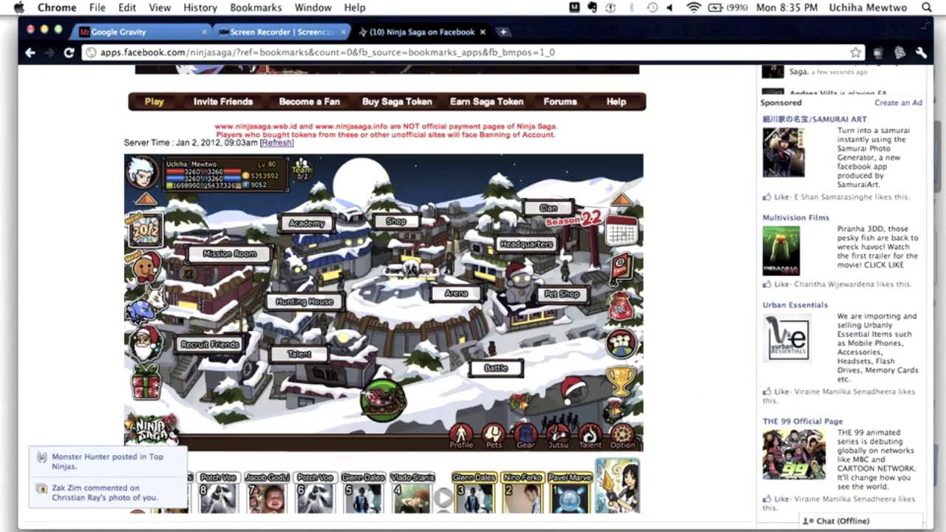
Step: Reopen the Screencast-O-Matic recorder and return to the Ninja Saga page with the recording frame over the game
click(307, 32)
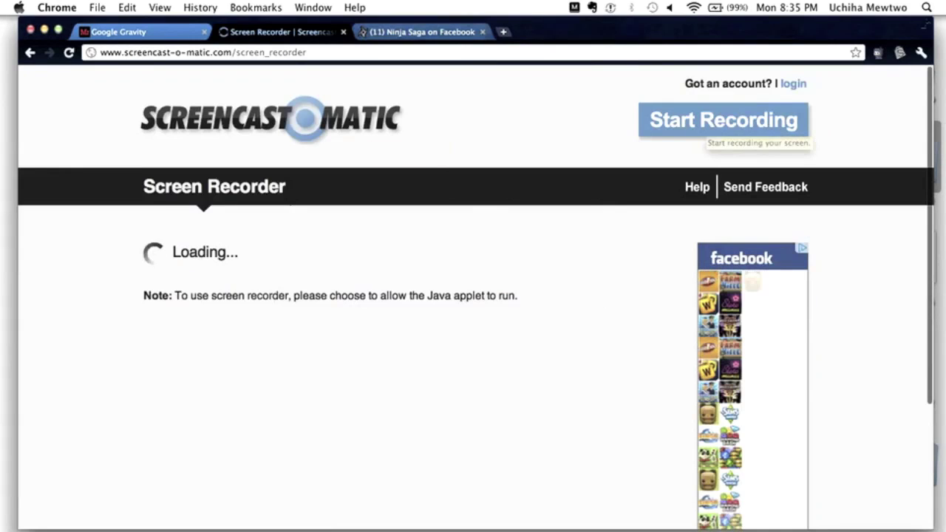
click(417, 32)
click(133, 32)
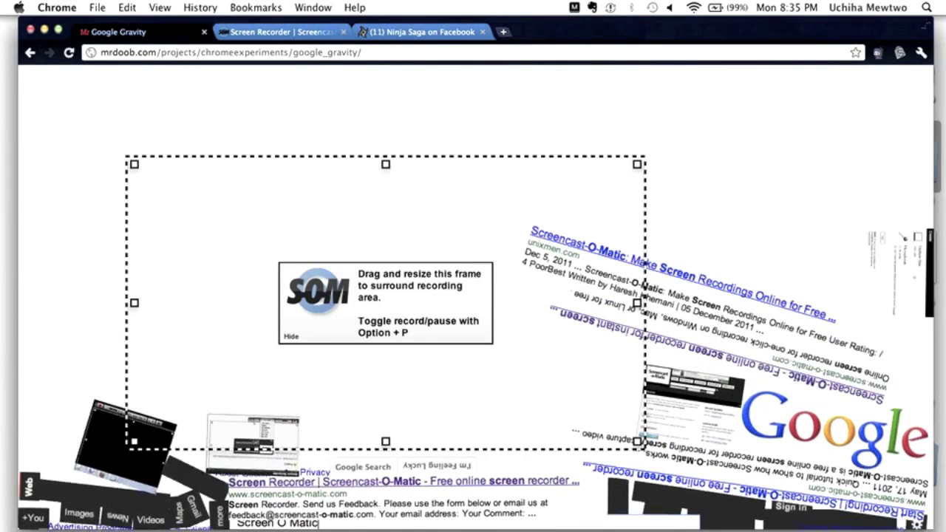
click(287, 33)
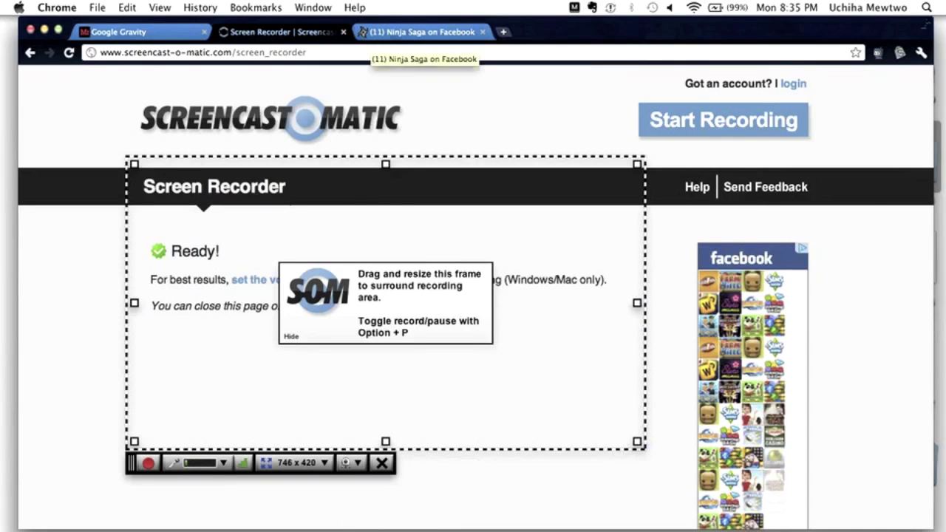
click(418, 32)
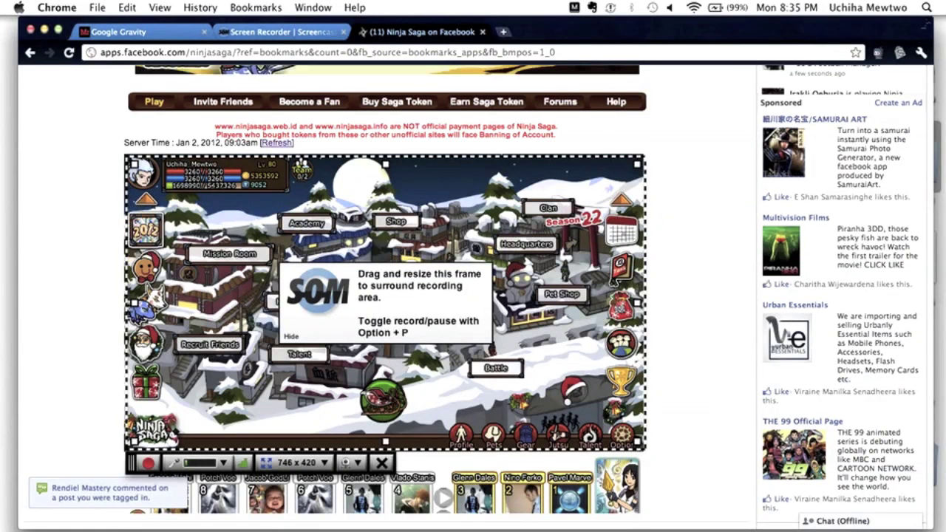
Step: Extend the recording frame below the game to 746 x 480 and start recording
drag(386, 443, 385, 477)
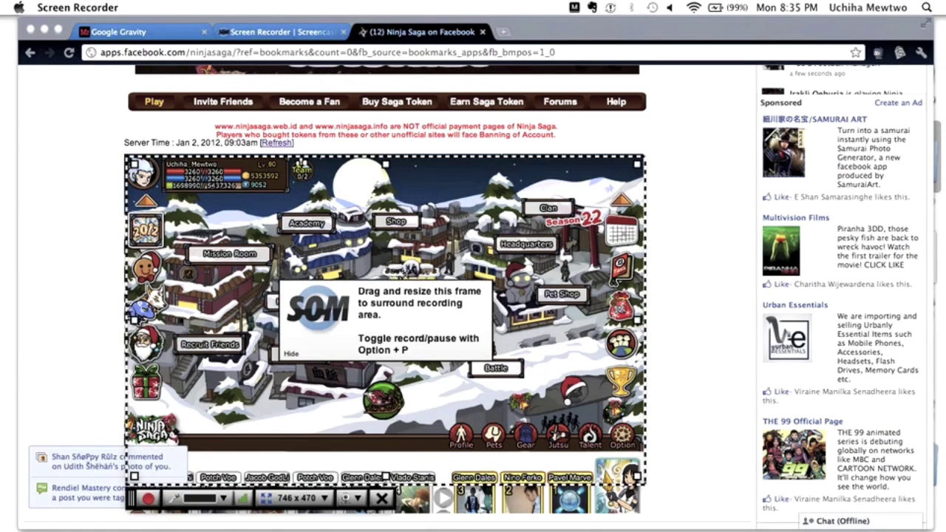
key(super+Tab)
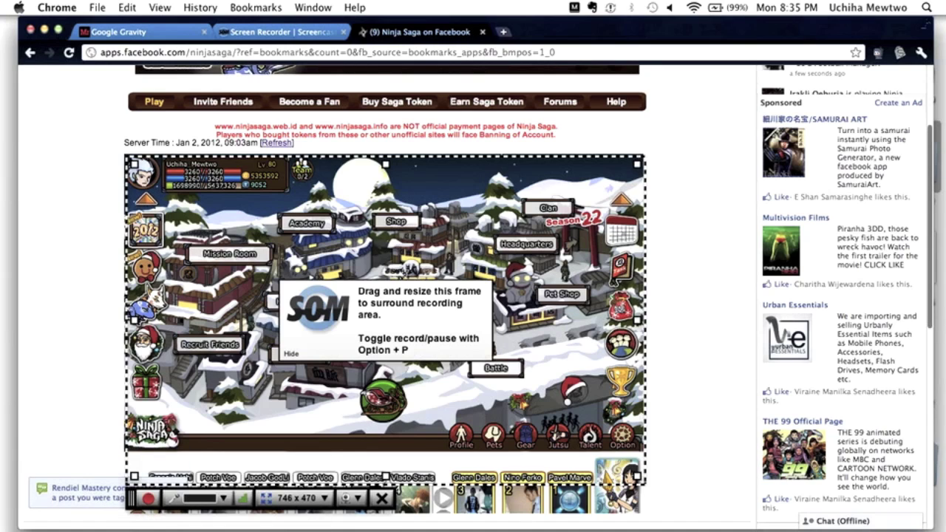
drag(386, 482, 386, 489)
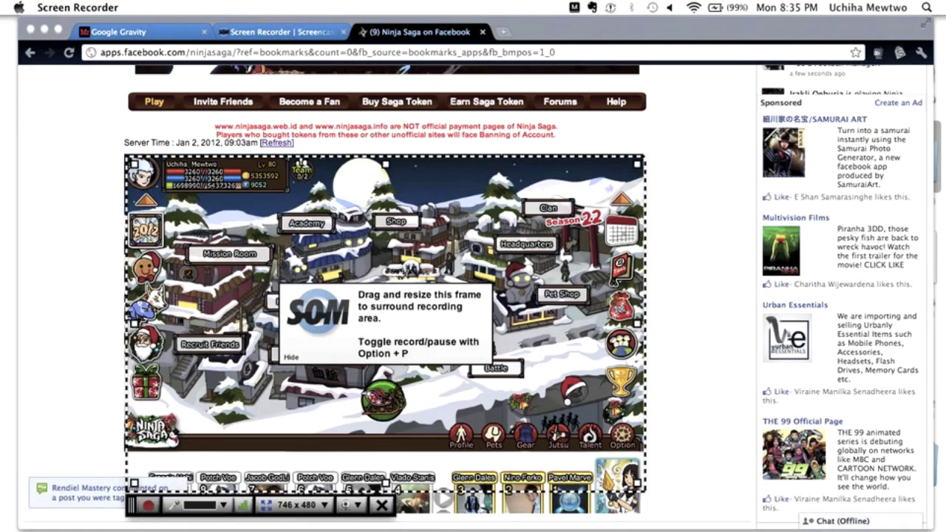
key(alt+p)
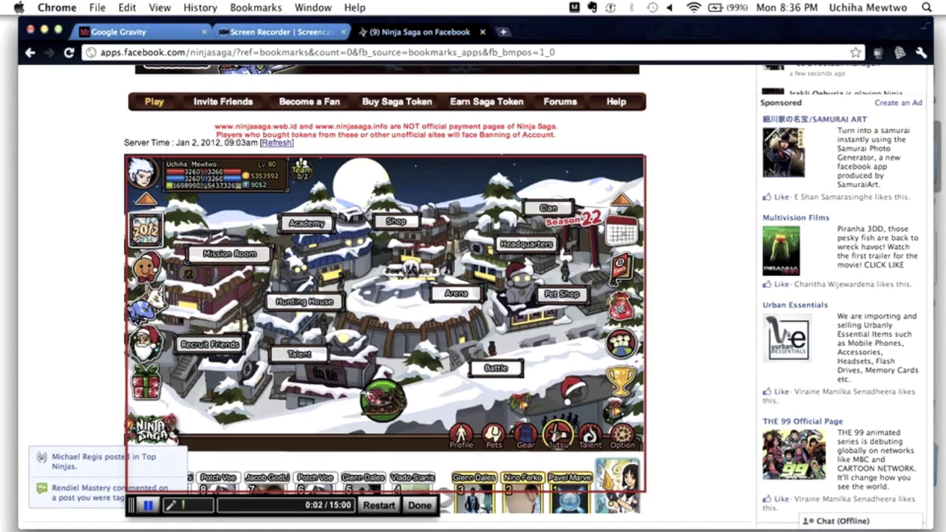
Step: Open the second page of Taijutsu in the Jutsu window and preview Kinjutsu: Air Pecker Palm, dismissing the overlapping Facebook notifications
click(558, 434)
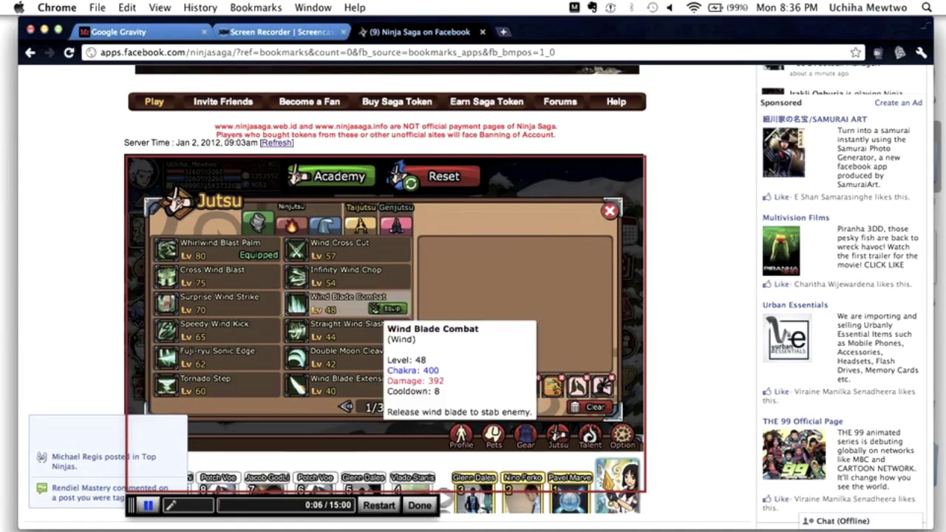
click(360, 223)
click(400, 407)
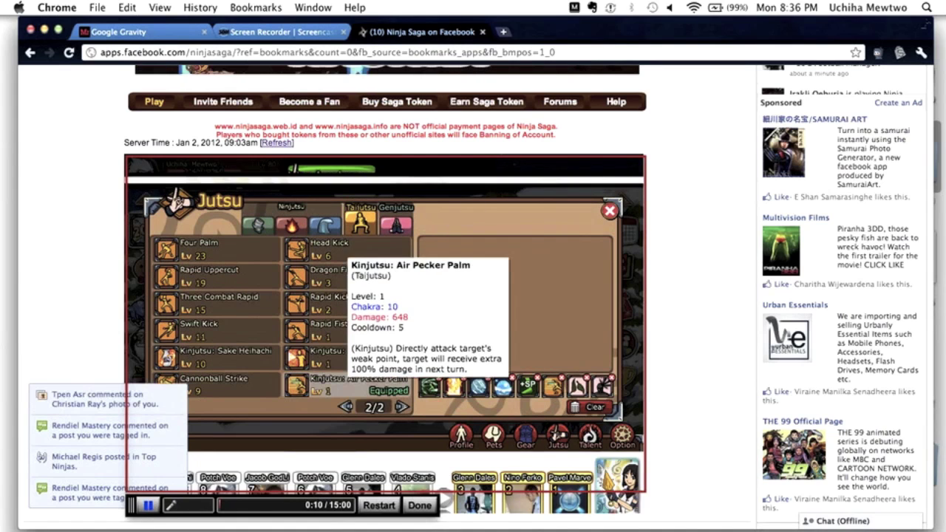
click(356, 385)
click(178, 396)
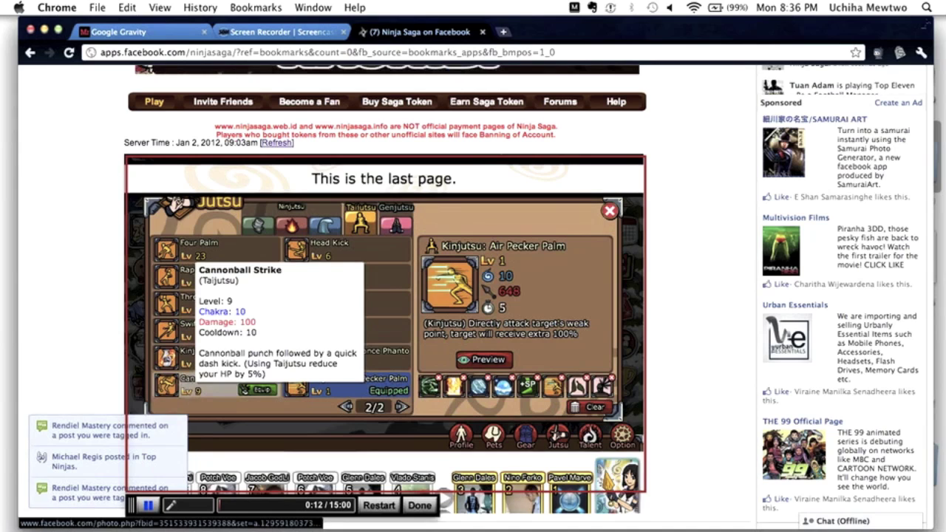
click(178, 426)
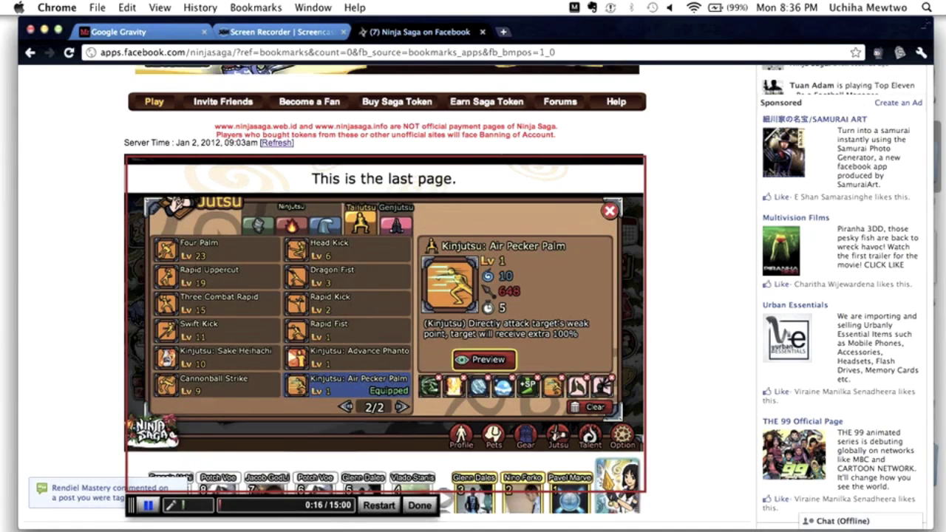
click(484, 359)
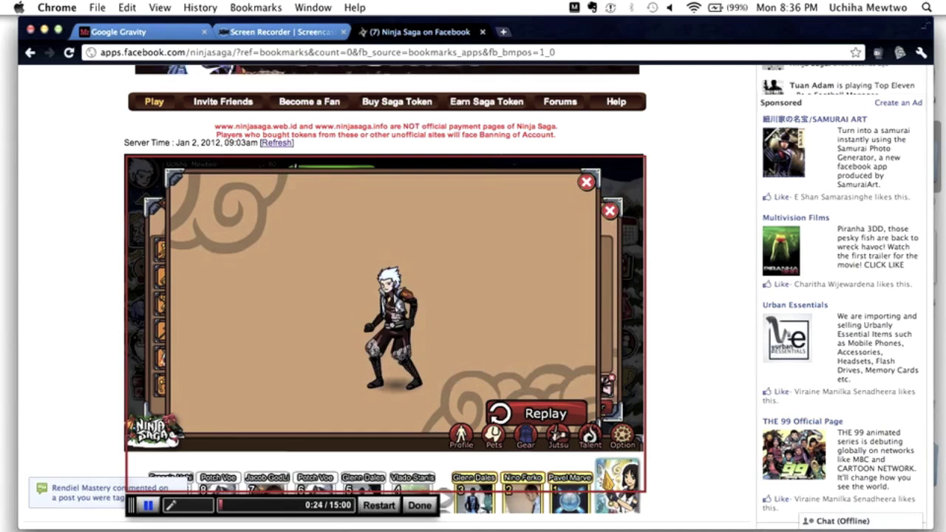
Step: Close the jutsu preview and the Jutsu window, and finish the recording
click(586, 182)
click(610, 211)
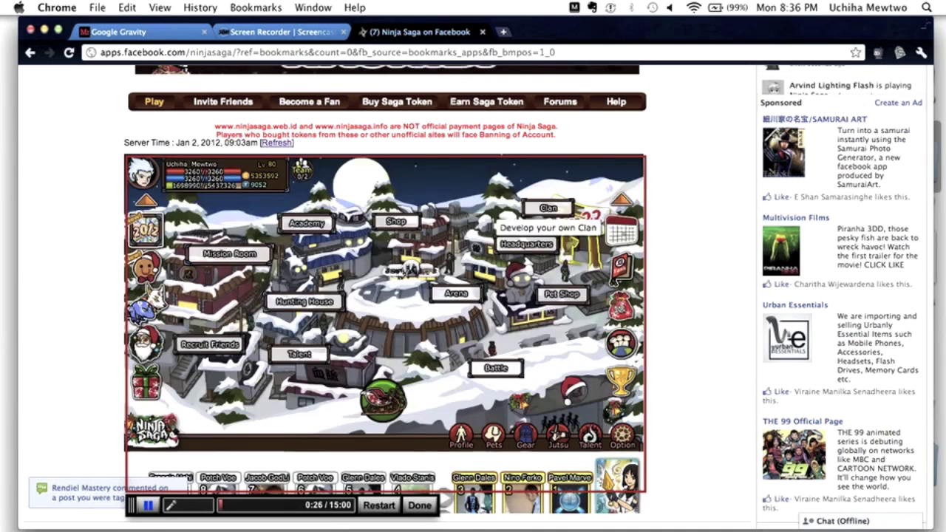
click(149, 506)
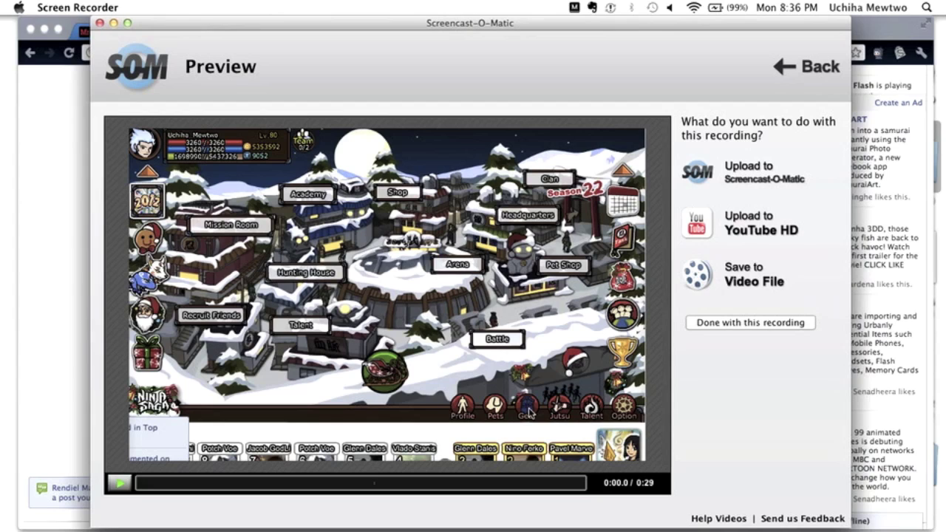
Step: Choose to save the recording as a video file of type Quicktime (MP4) at full size, 746x480
click(753, 275)
click(760, 192)
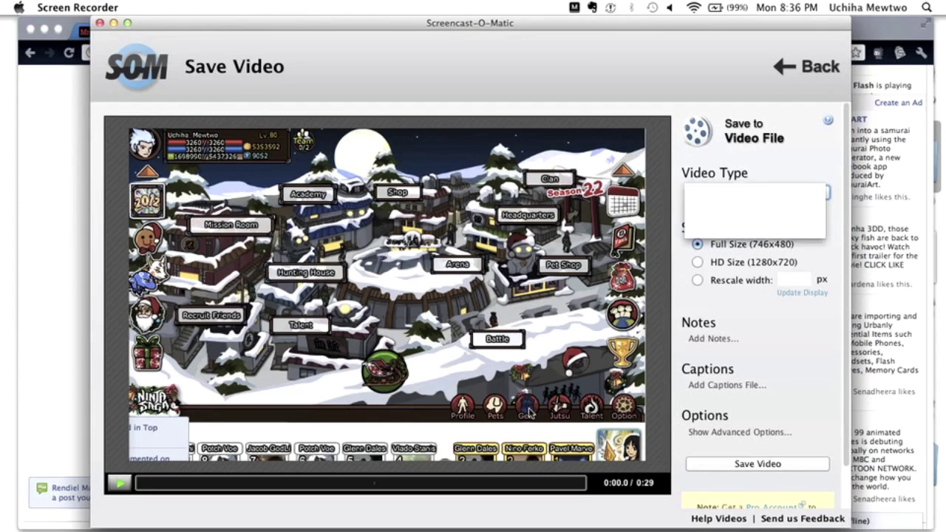
click(754, 192)
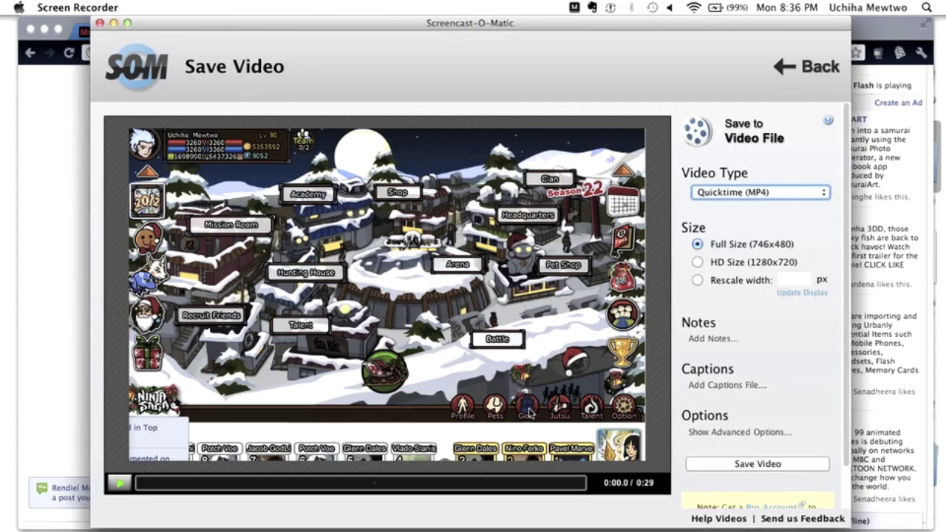
scroll(758, 311, down, 2)
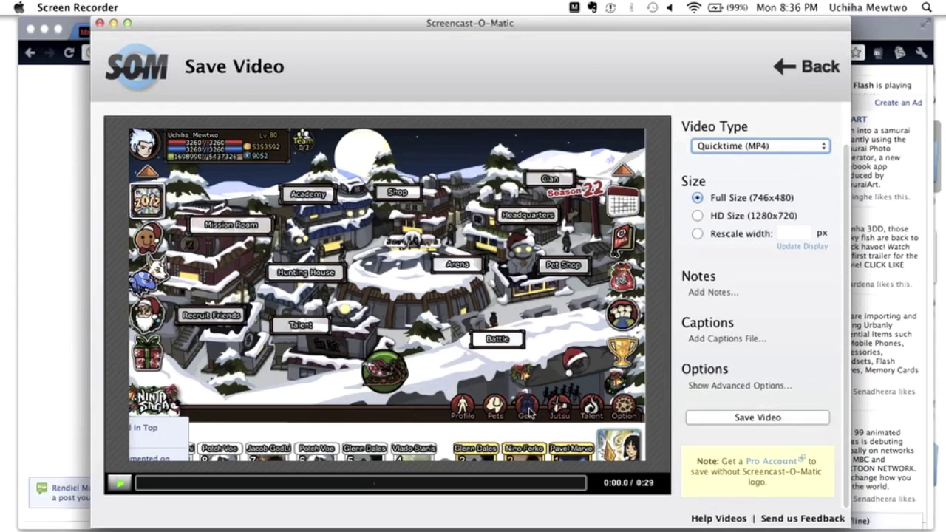
Step: Save the video to the Desktop as an MP4 file named "screen cast"
click(757, 418)
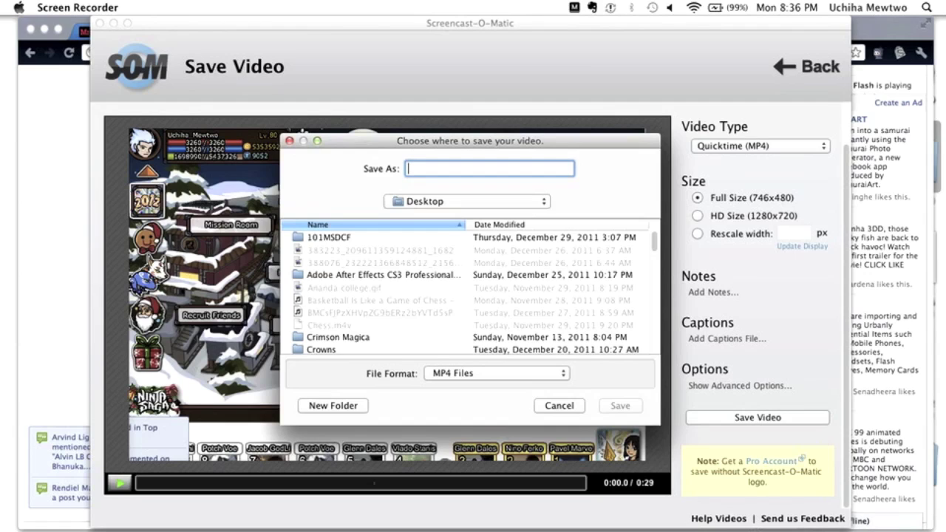
text(screen)
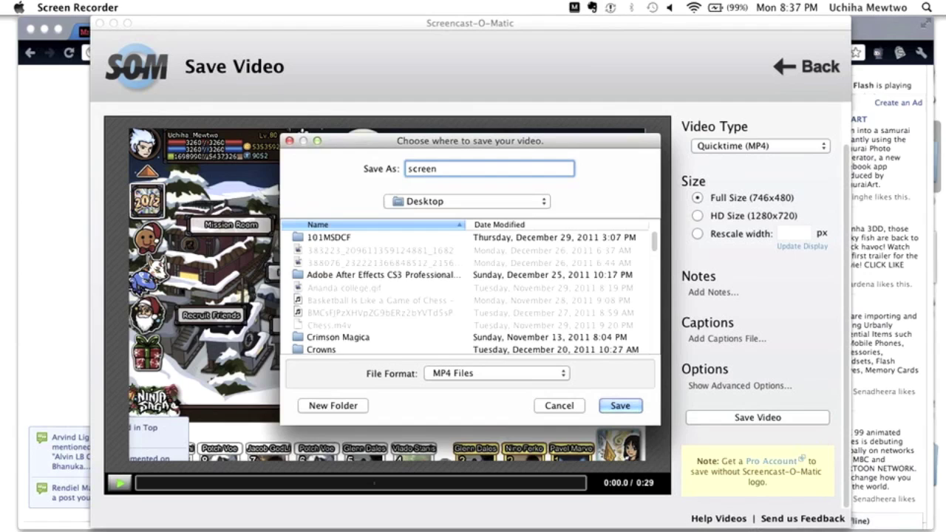
text( cast)
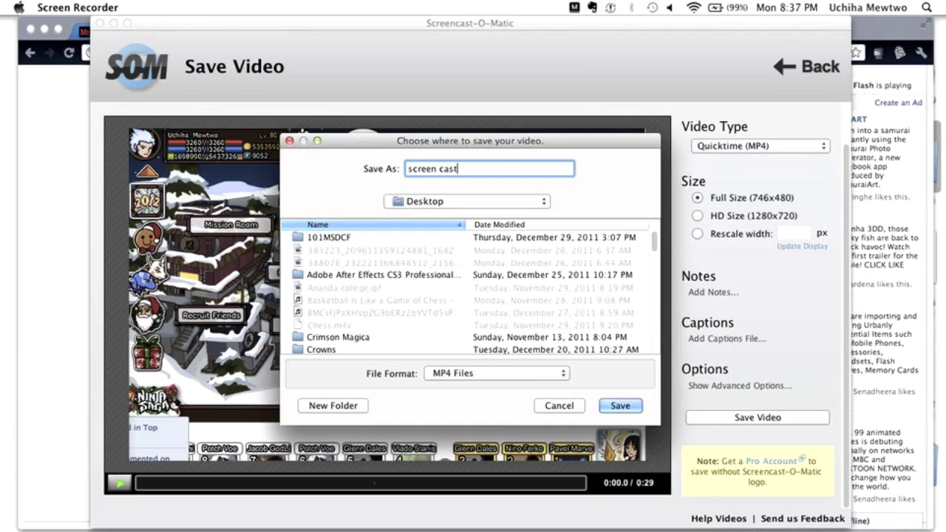
key(Return)
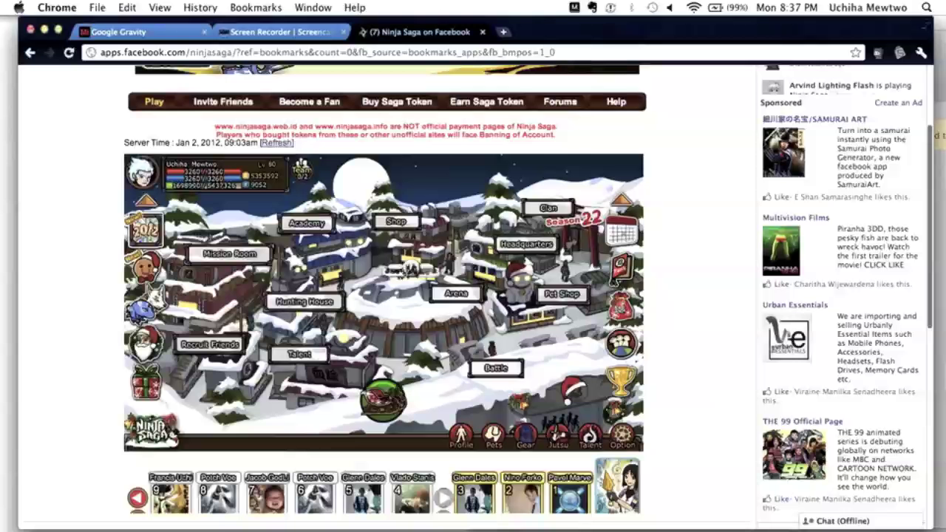
Step: Move the browser aside to check the save progress, and clear the Screen Recorder MX window off the desktop
drag(717, 28, 235, 28)
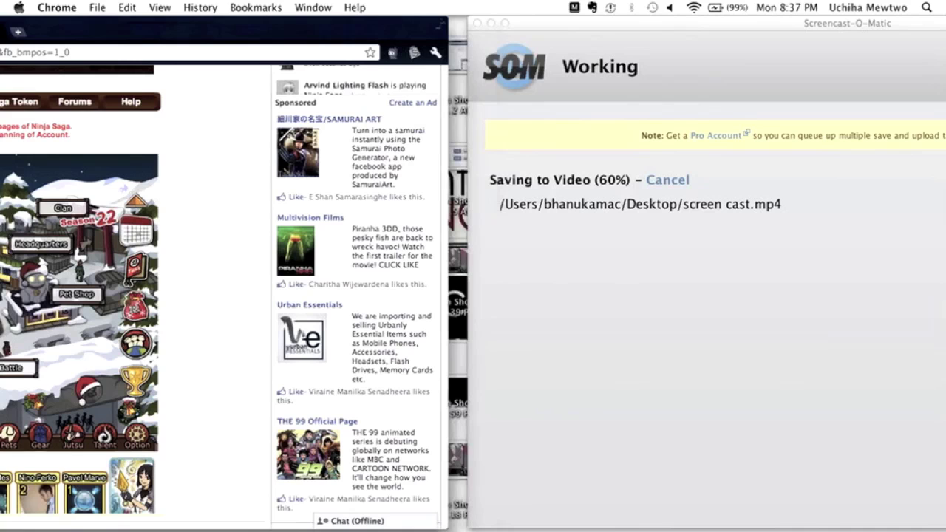
drag(235, 28, 466, 28)
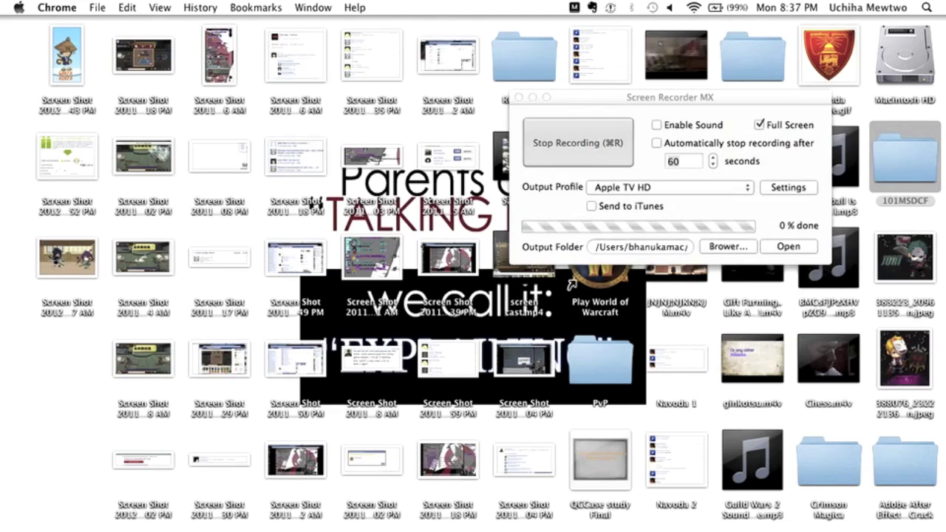
click(519, 96)
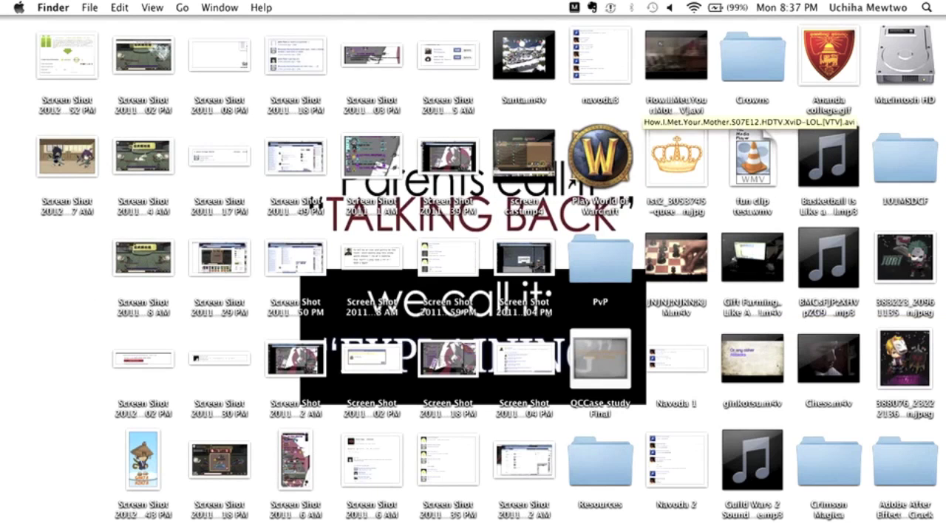
Step: Play screen cast.mp4 from the desktop in VLC and close the player
mouse_move(829, 257)
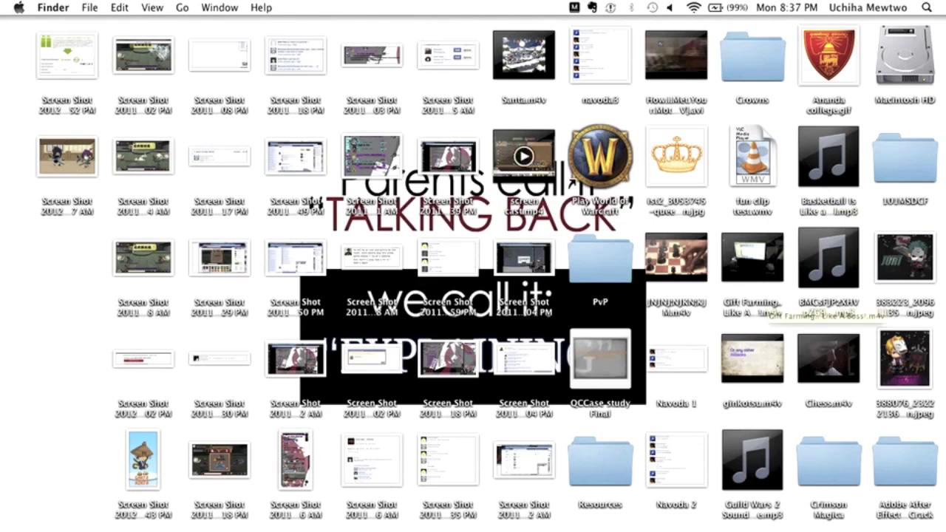
right_click(522, 137)
mouse_move(576, 153)
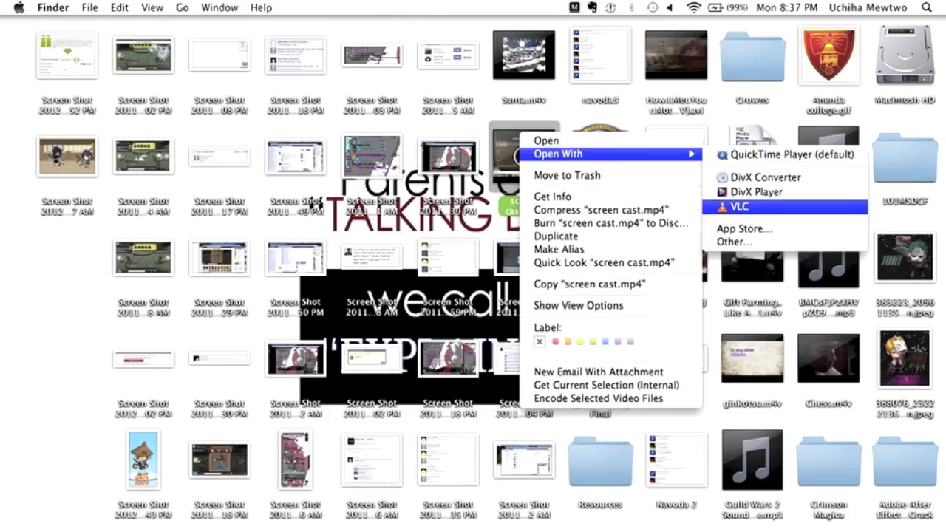
click(739, 206)
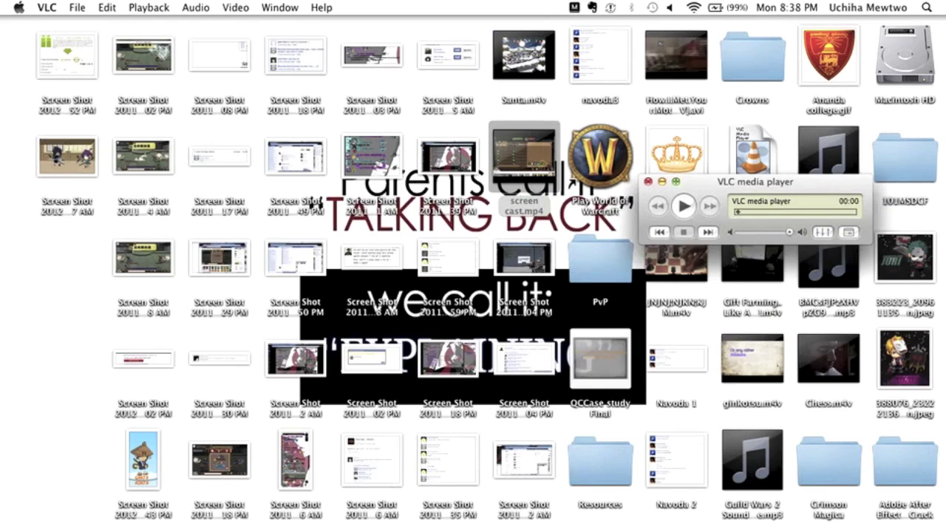
click(648, 181)
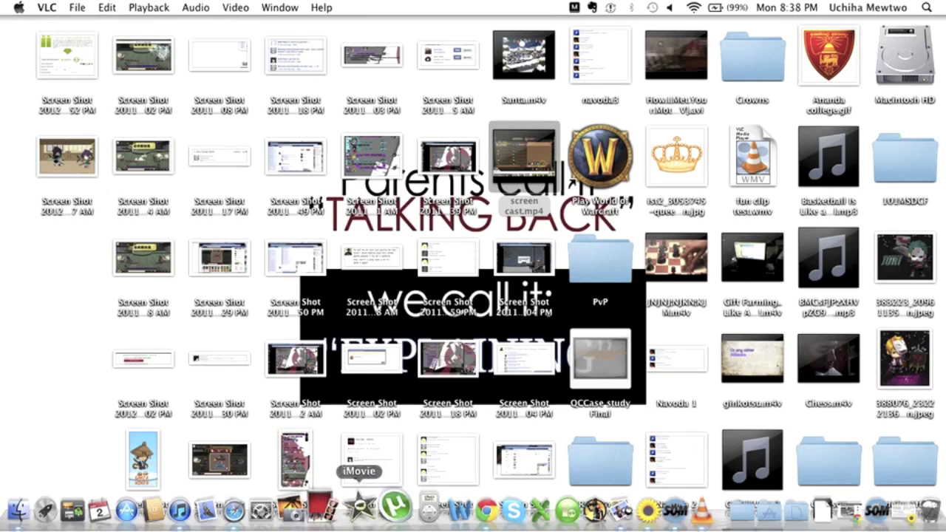
Step: Switch to iMovie and add the 28-second screen recording from New Event to the empty project
click(359, 508)
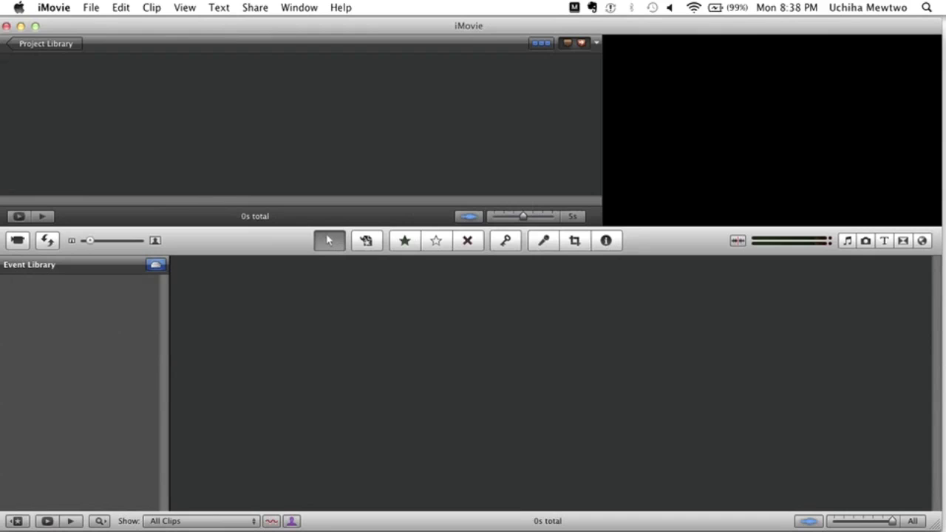
key(Return)
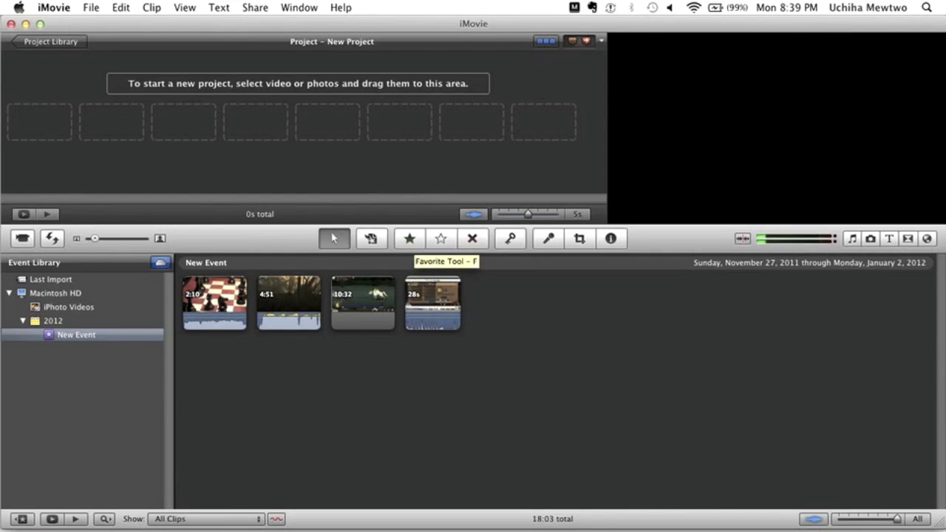
click(432, 303)
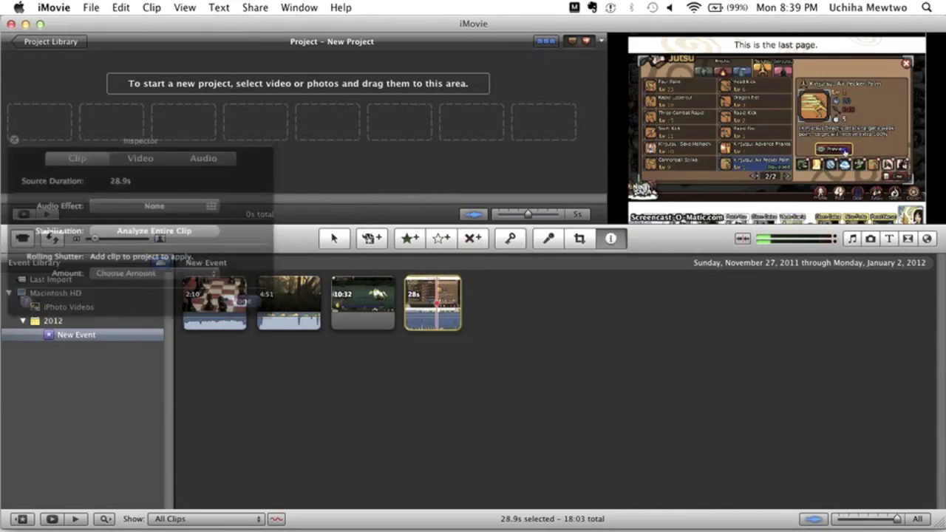
drag(432, 303, 230, 139)
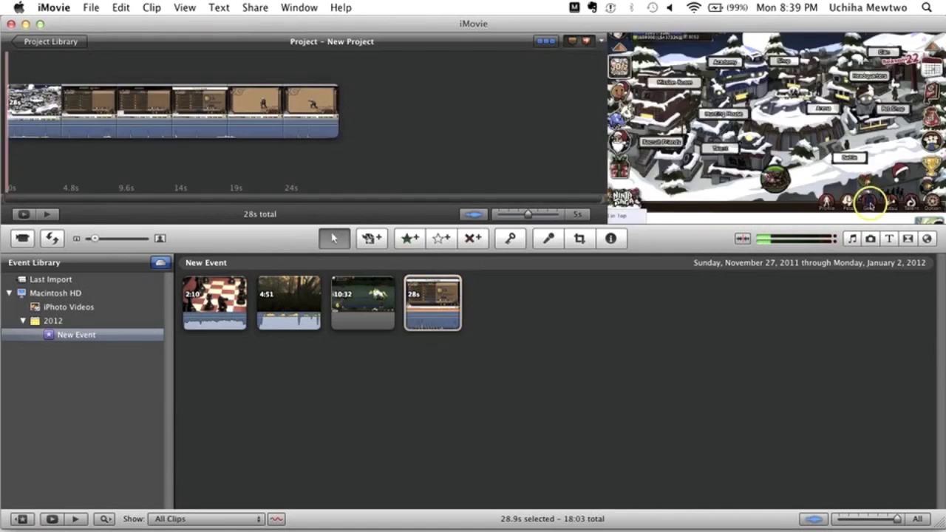
Step: Crop the 28-second project clip to the Ninja Saga game area, excluding the web page strip beneath it, and apply the crop
click(70, 112)
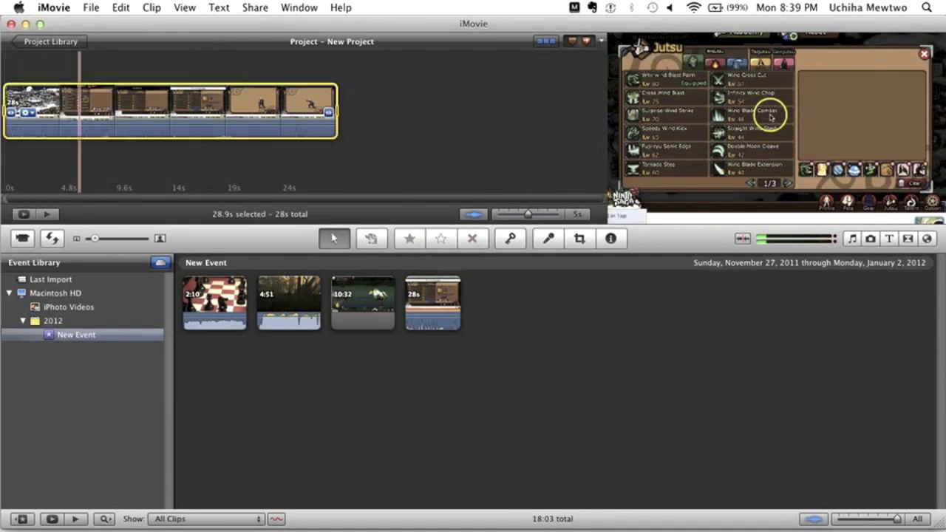
click(579, 239)
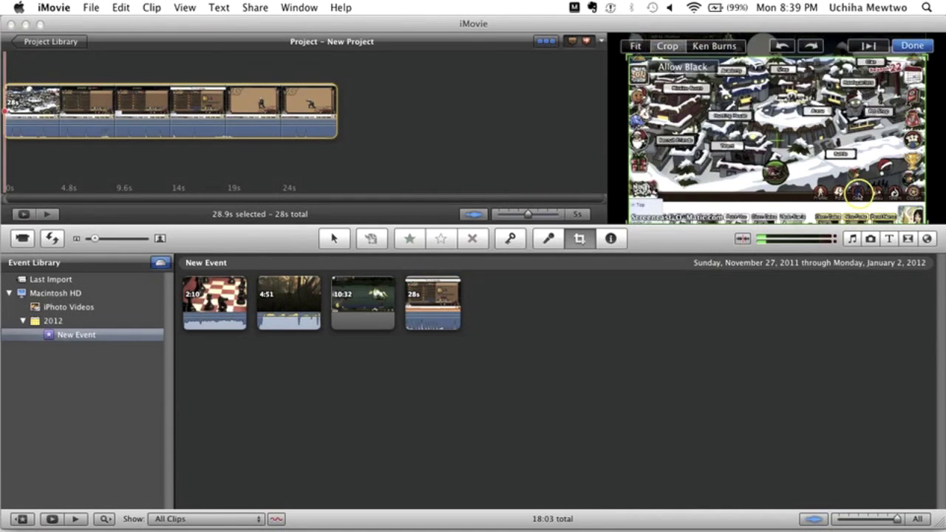
drag(778, 140, 778, 117)
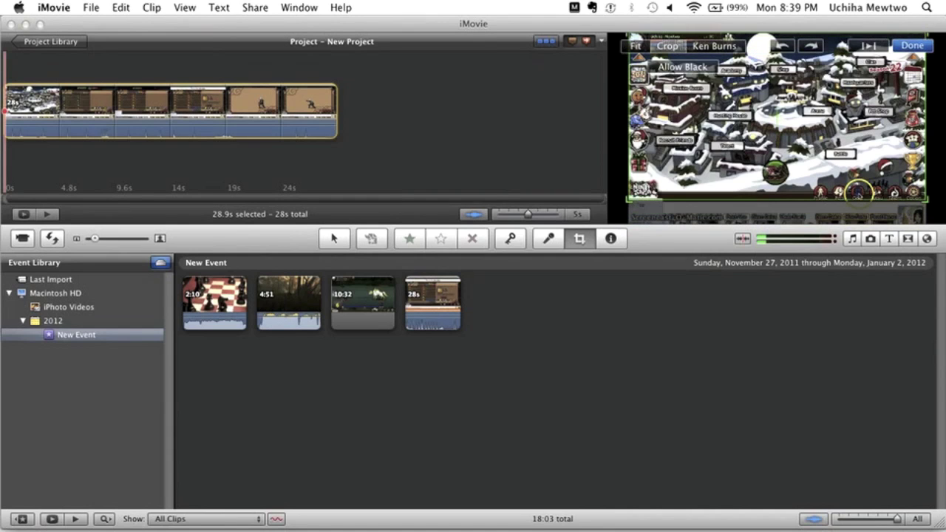
click(912, 46)
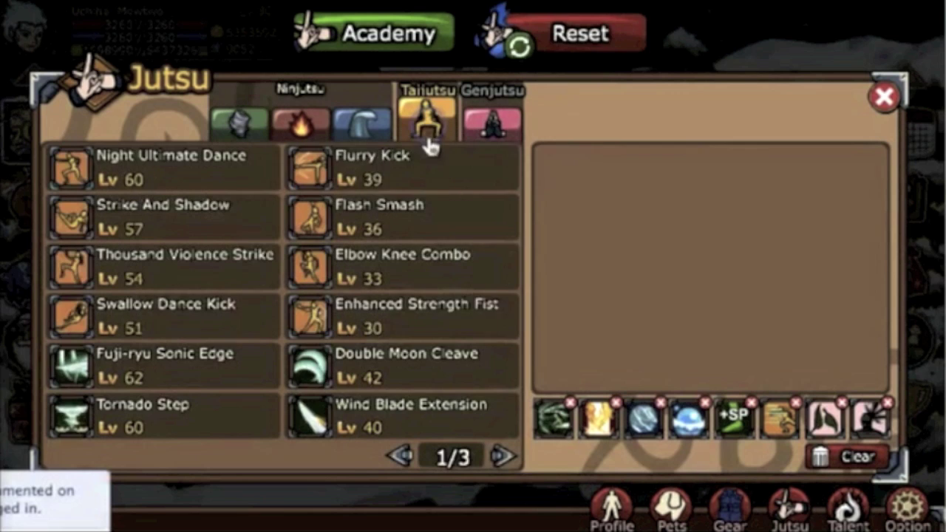
click(502, 458)
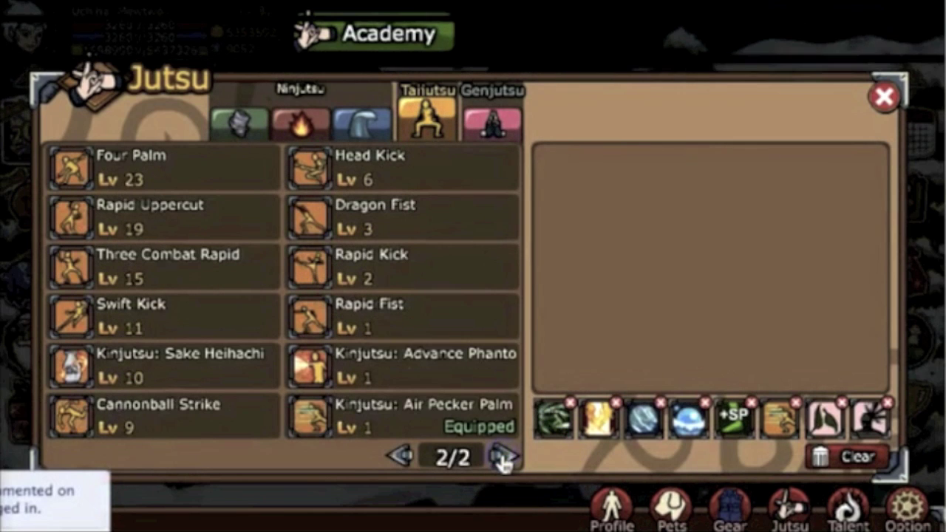
click(389, 427)
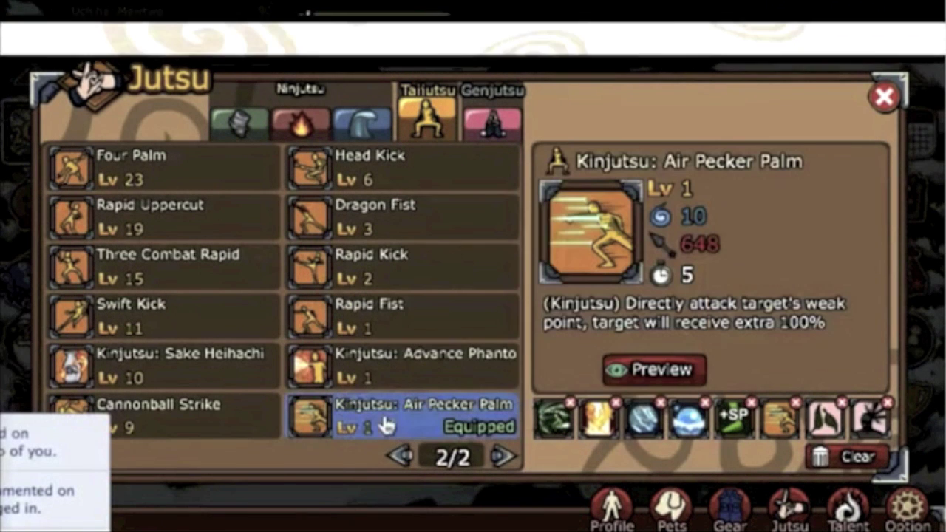
click(98, 431)
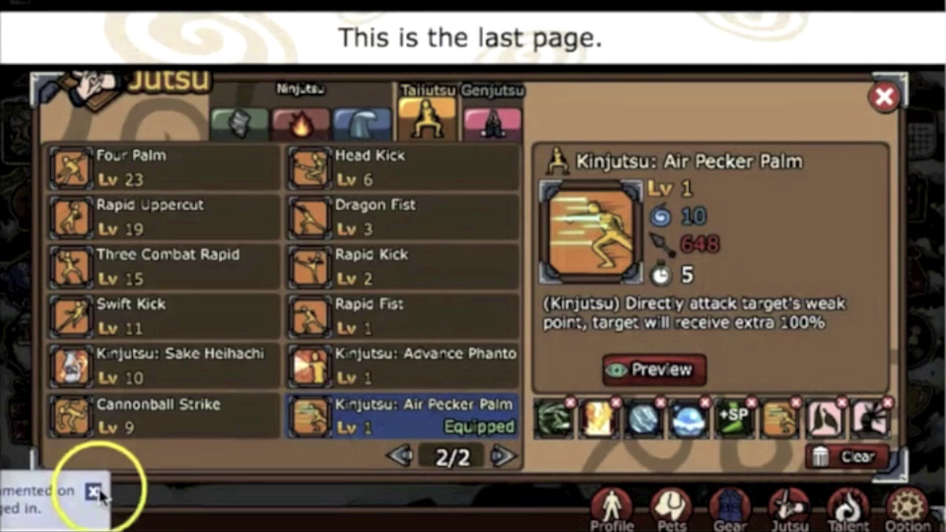
click(97, 493)
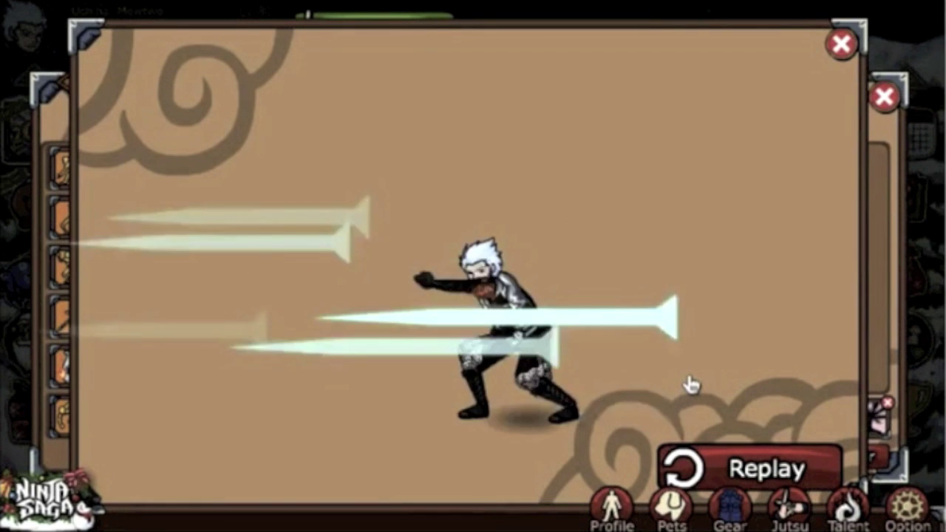
click(685, 371)
click(841, 43)
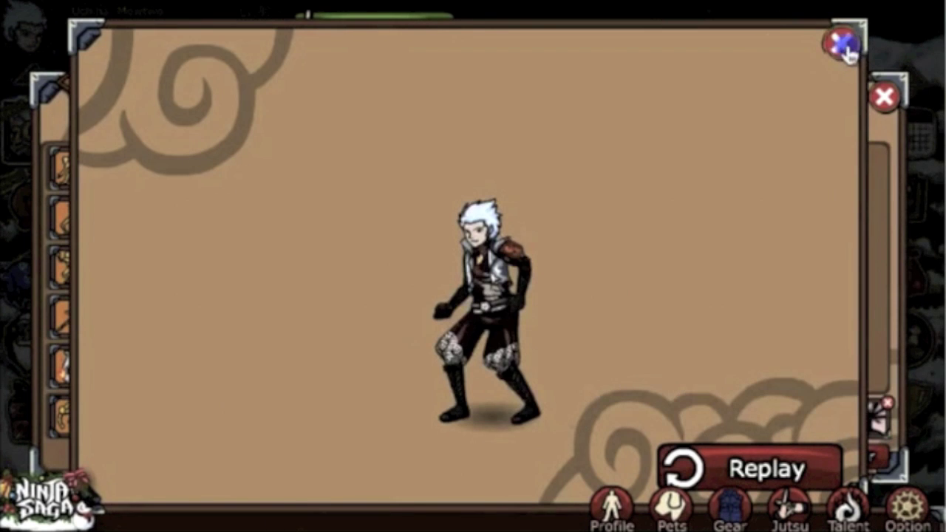